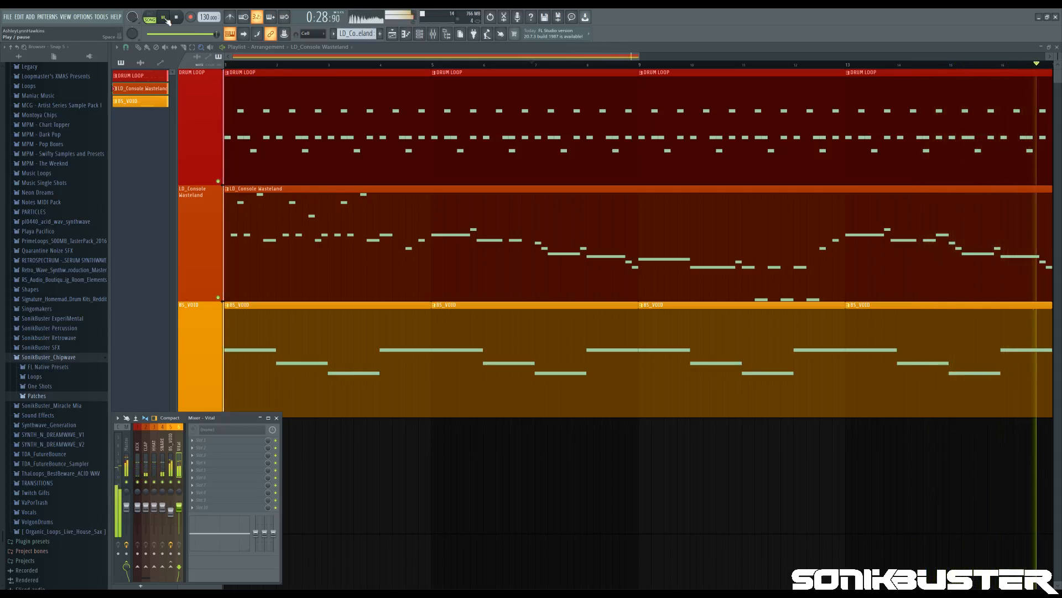
# Step: Stop playback, open the BS_VOID channel's Serum synth in an enlarged window, and audition a note
pyautogui.click(165, 19)
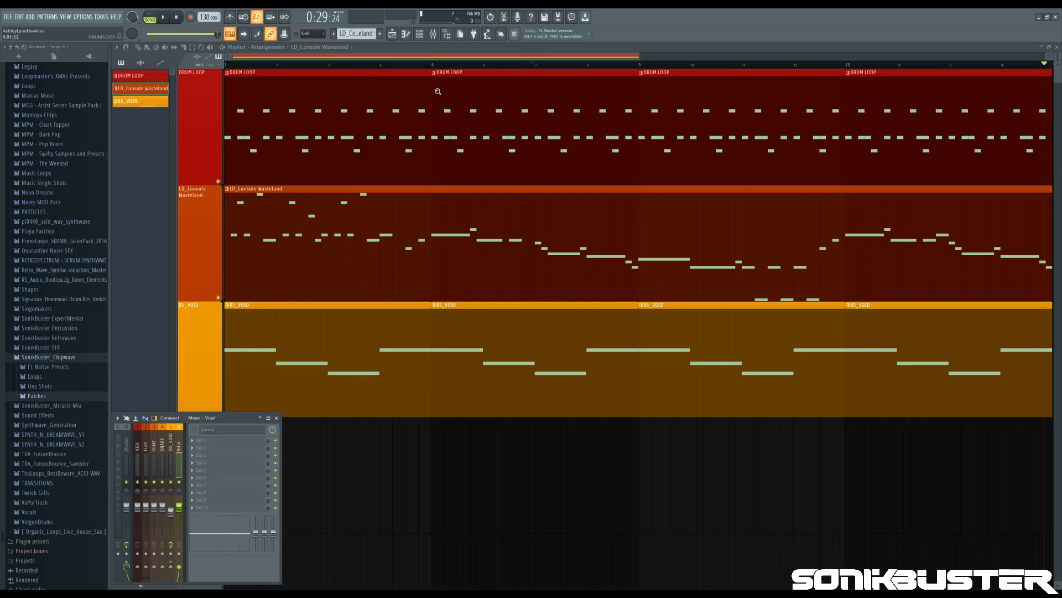
pyautogui.press('F9')
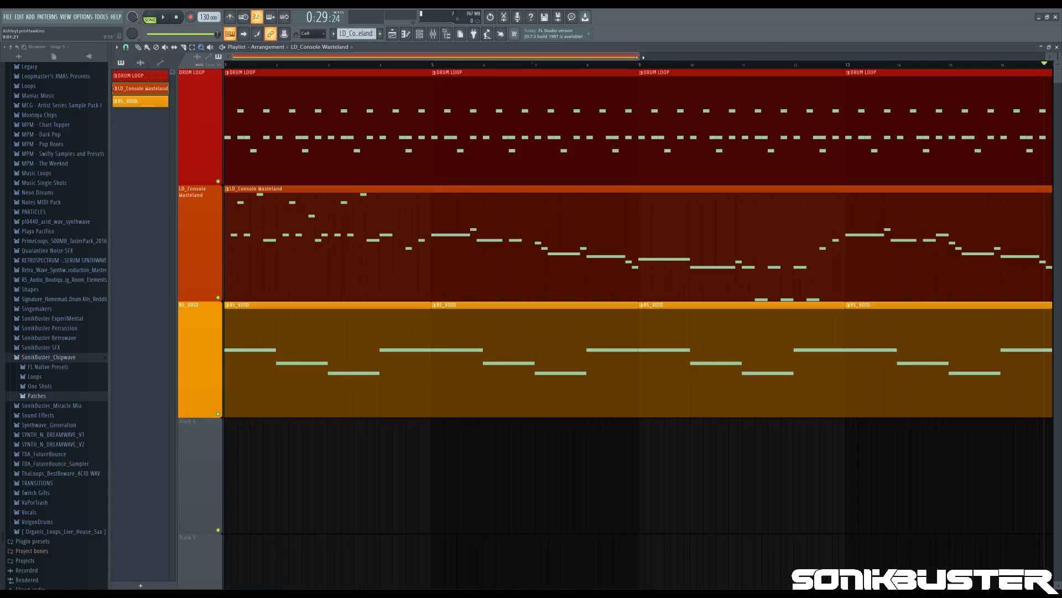
pyautogui.click(420, 34)
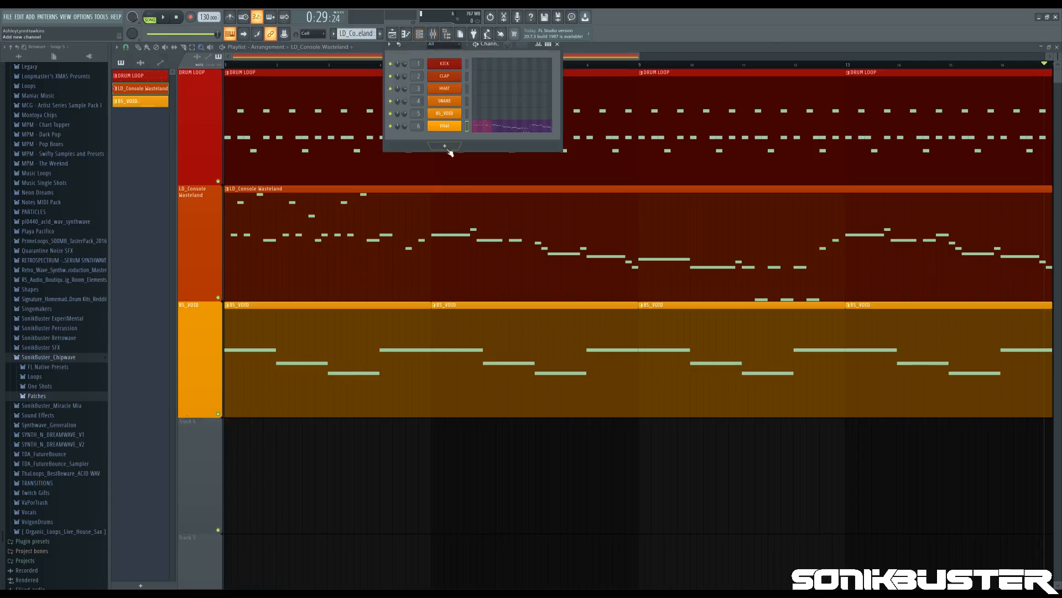
pyautogui.click(447, 114)
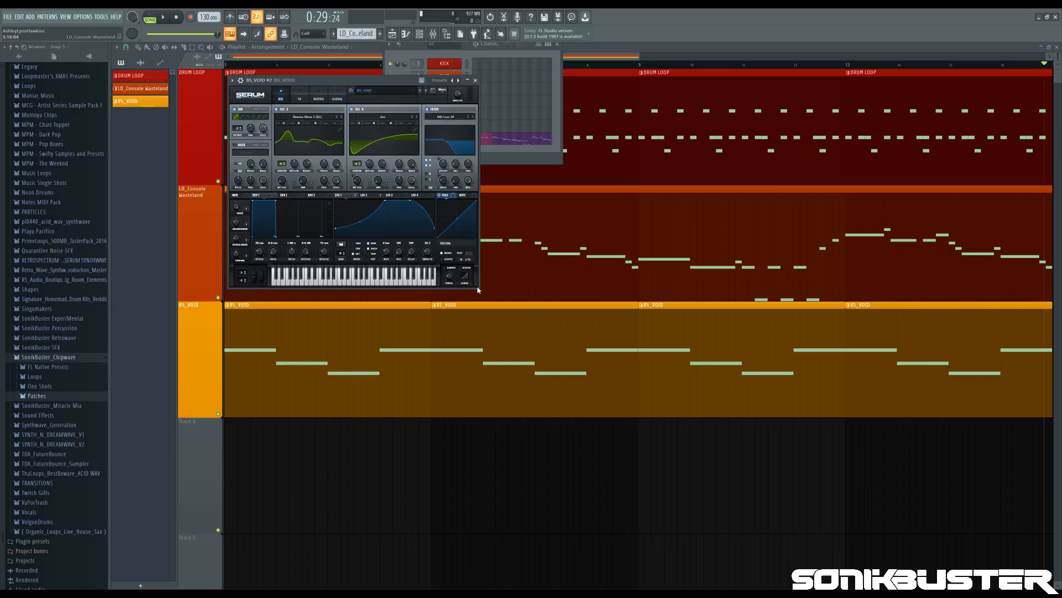
pyautogui.moveTo(478, 290); pyautogui.dragTo(689, 454)
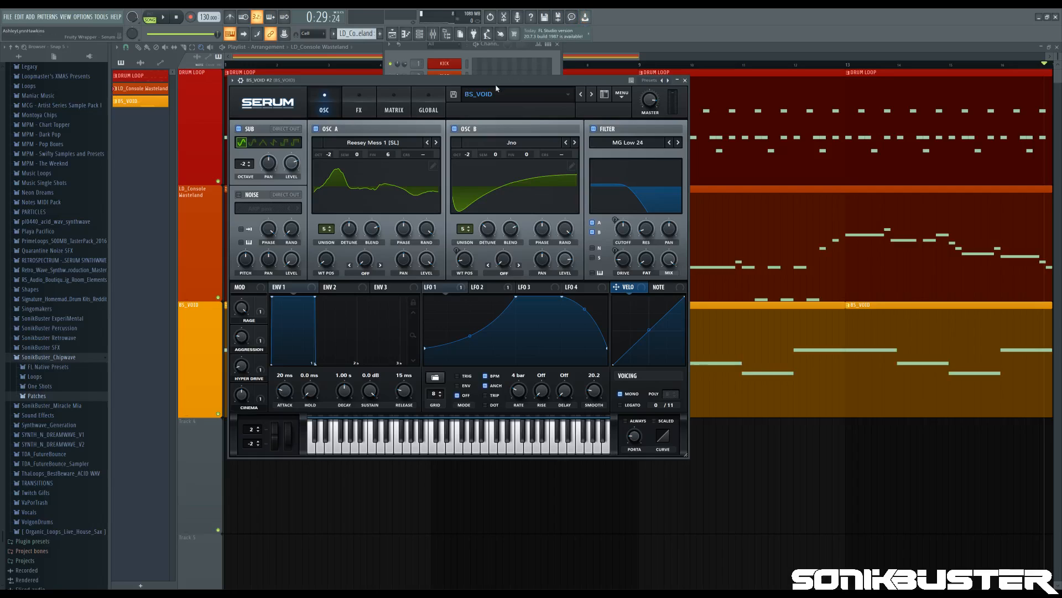
pyautogui.press('g')
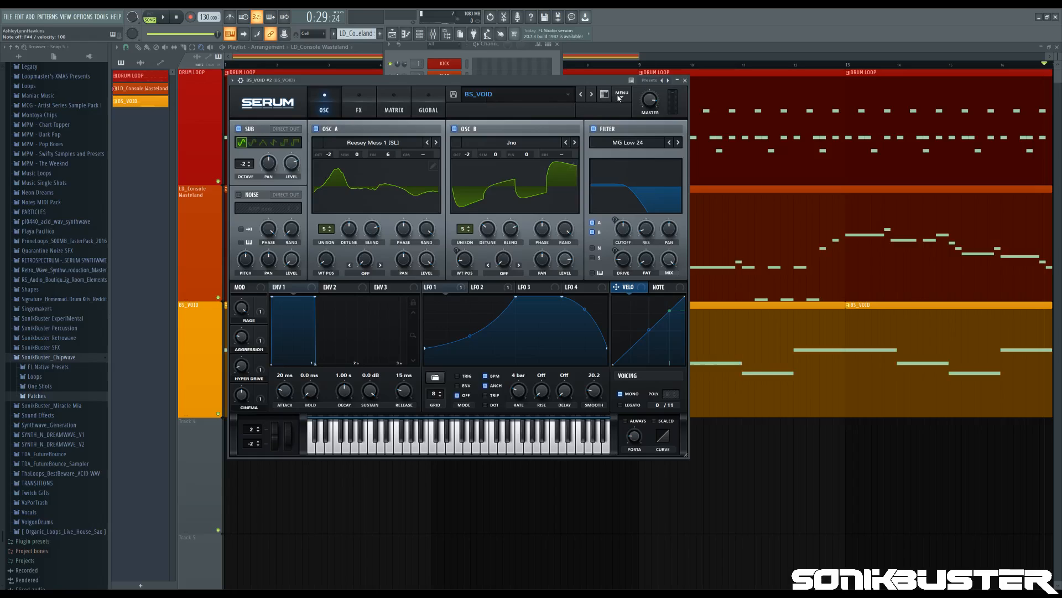
# Step: Reset the Serum patch to Init and load the Reesey Mess 1 (SL) wavetable into Osc A
pyautogui.click(645, 142)
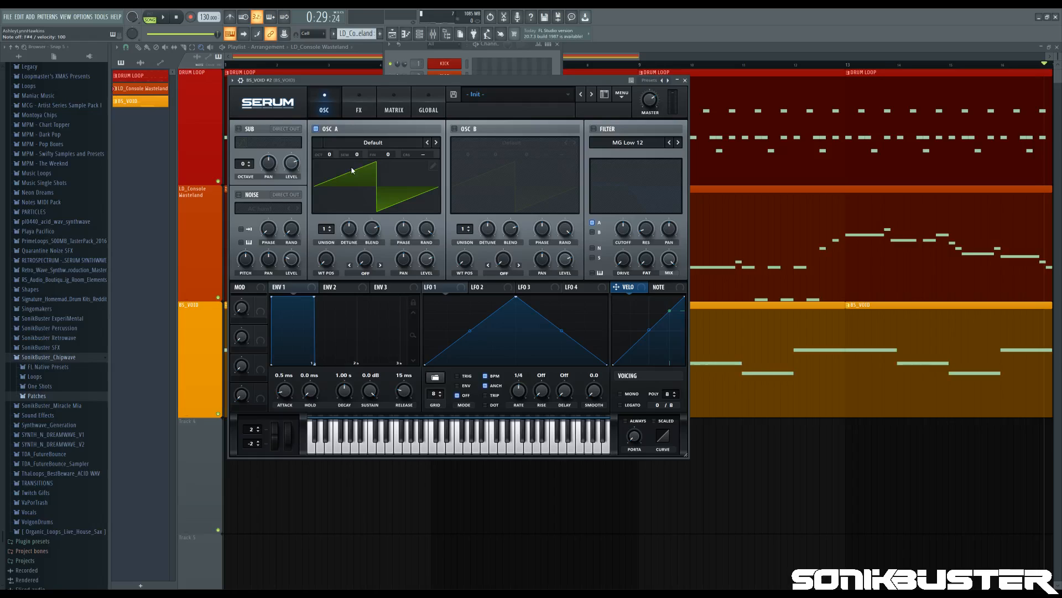
pyautogui.click(402, 315)
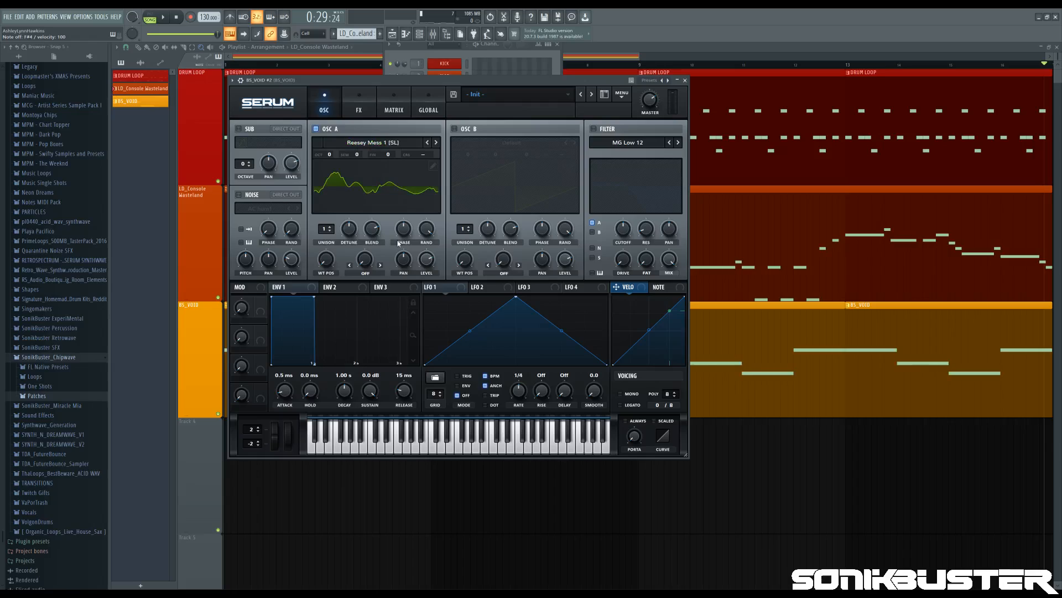
# Step: Enable Osc B with the Jno wavetable and set its wavetable position to 2
pyautogui.click(455, 129)
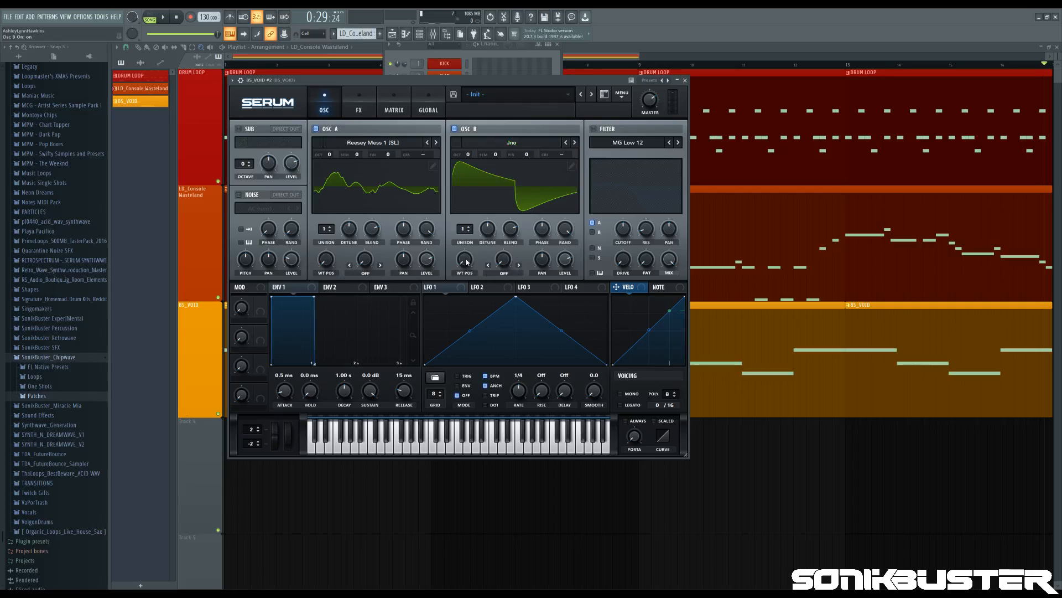
pyautogui.moveTo(466, 260)
pyautogui.moveTo(466, 260); pyautogui.dragTo(464, 242)
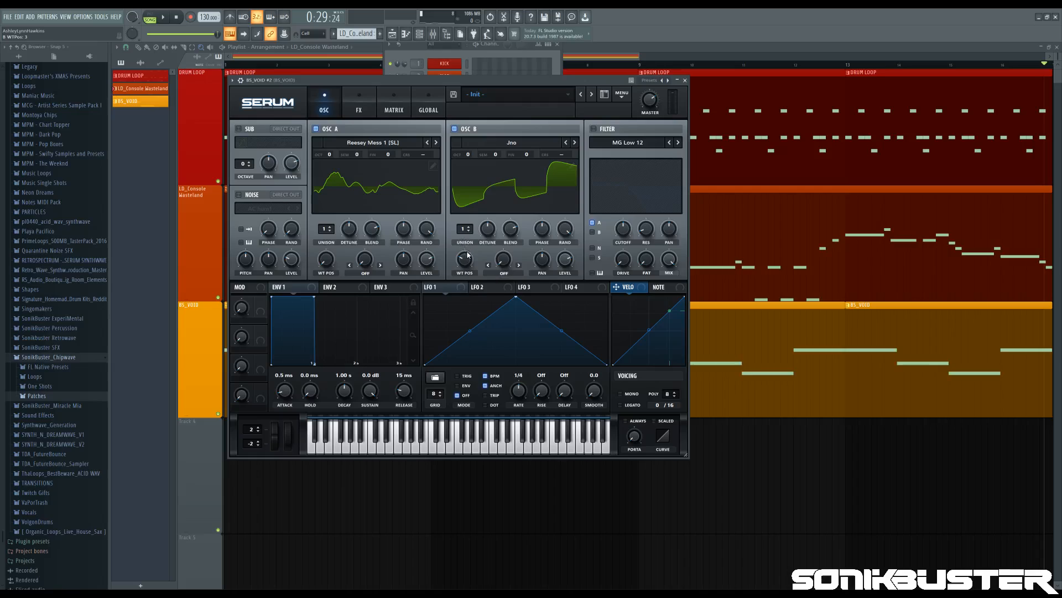
pyautogui.moveTo(462, 262); pyautogui.dragTo(465, 270)
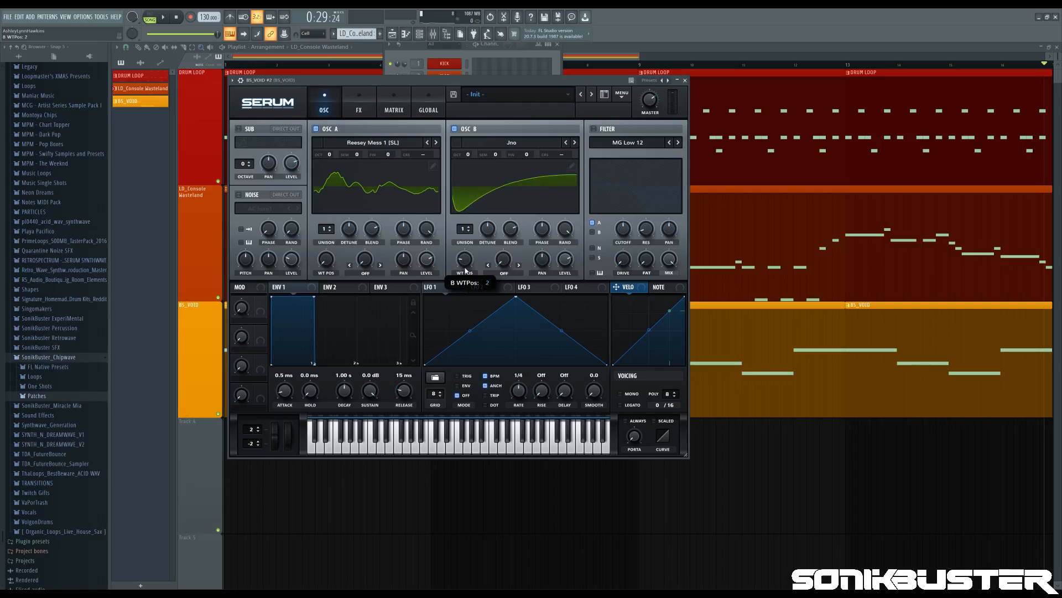
# Step: Mute Osc B, set Osc A's octave to -2, and raise the master volume while auditioning notes
pyautogui.click(455, 129)
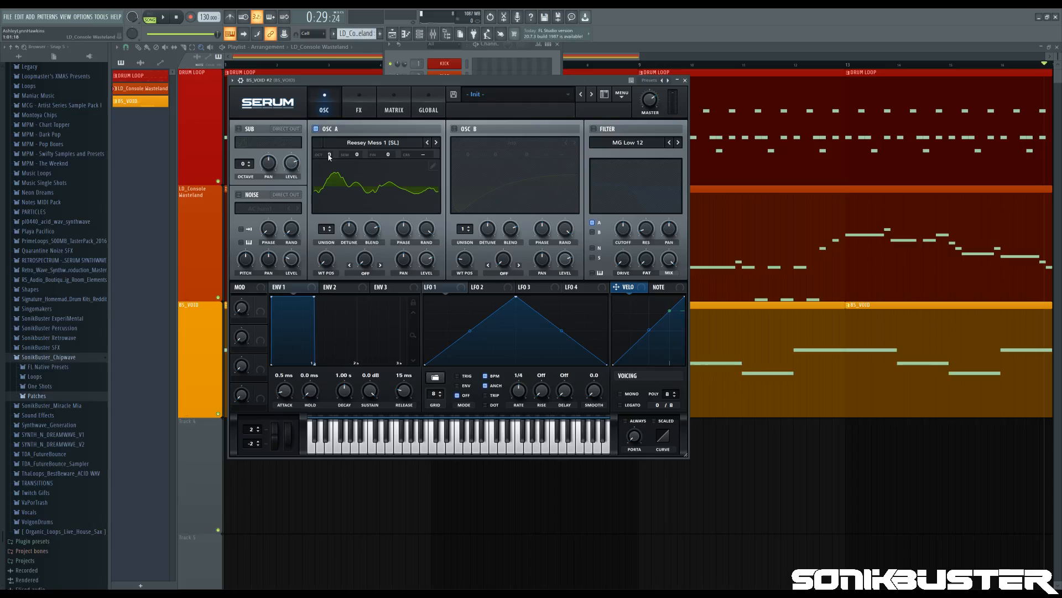
pyautogui.moveTo(329, 157); pyautogui.dragTo(333, 189)
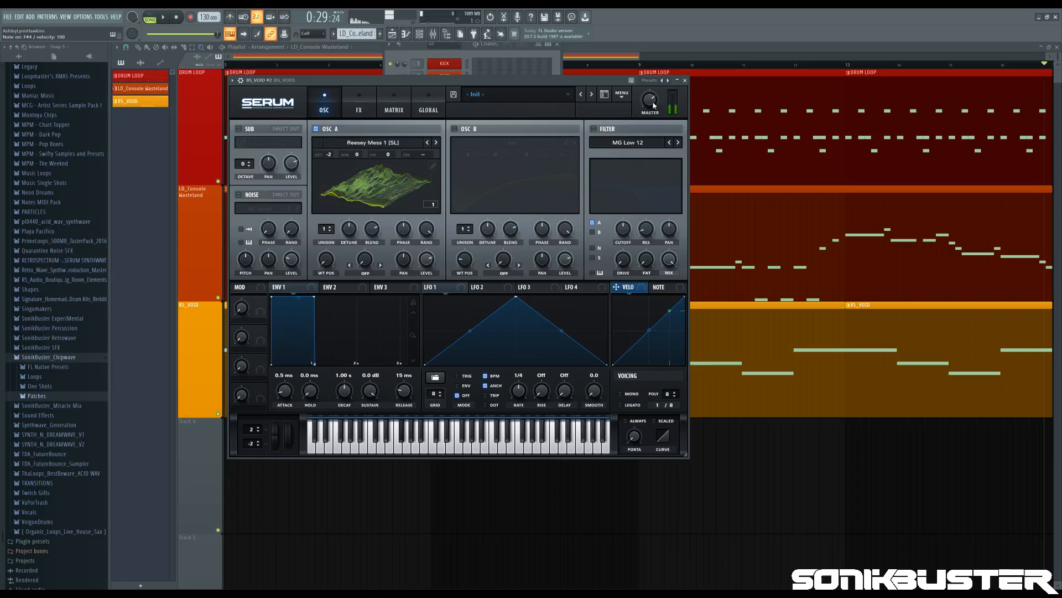
pyautogui.moveTo(653, 102); pyautogui.dragTo(654, 72)
pyautogui.press('g')
pyautogui.press('g')
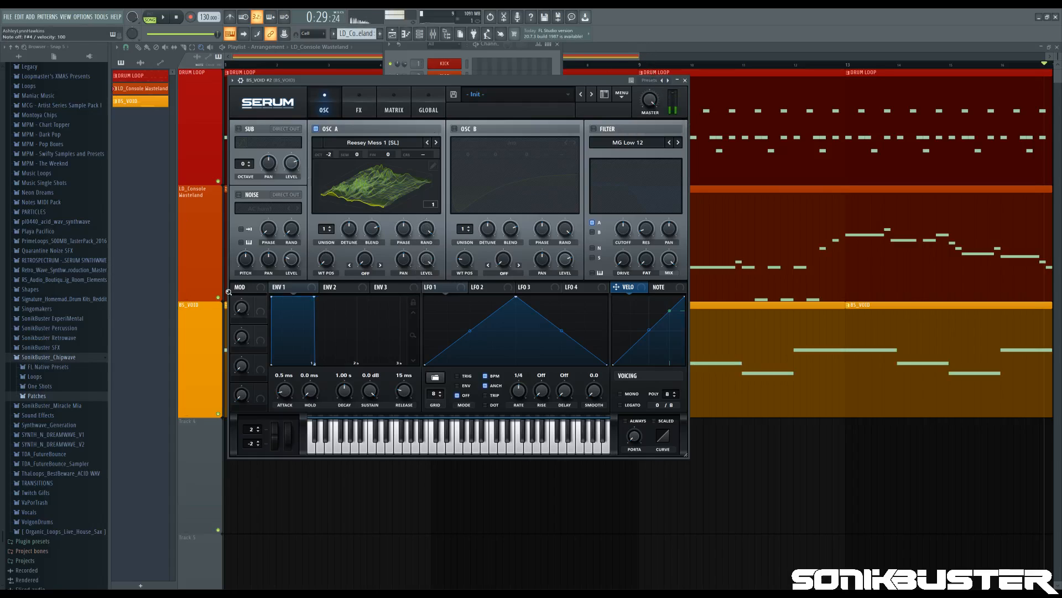
# Step: Turn Osc B back on and set its octave to -2, auditioning the layered sound
pyautogui.click(455, 128)
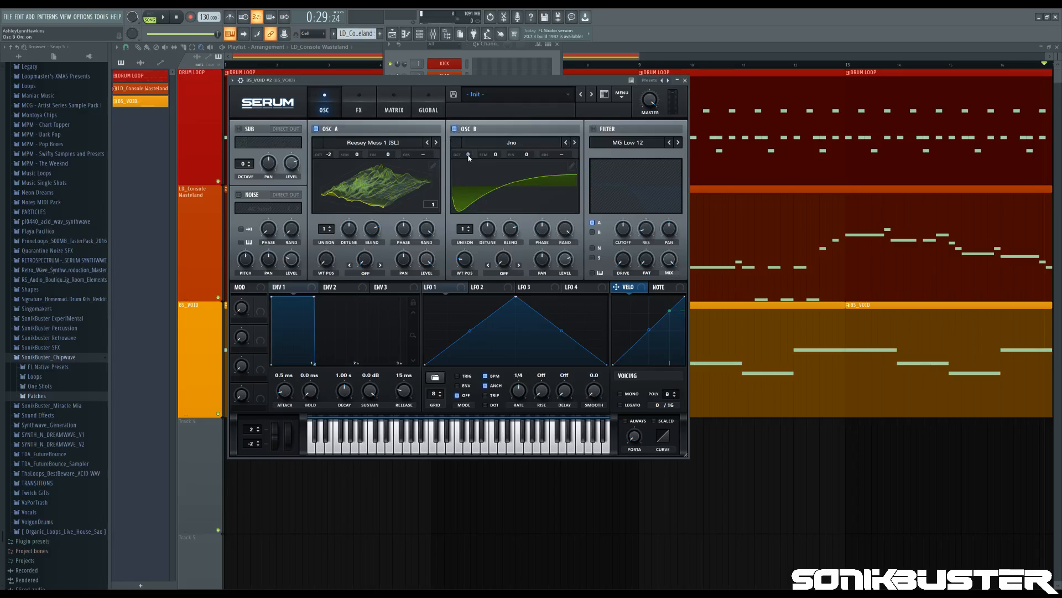
pyautogui.moveTo(468, 158); pyautogui.dragTo(468, 164)
pyautogui.press('g')
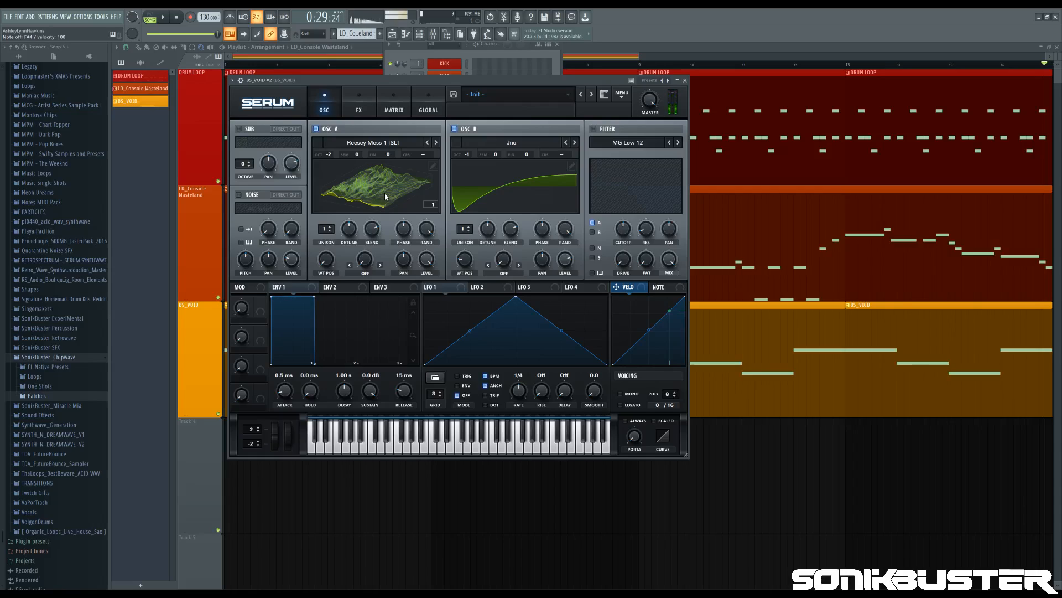
pyautogui.click(468, 157)
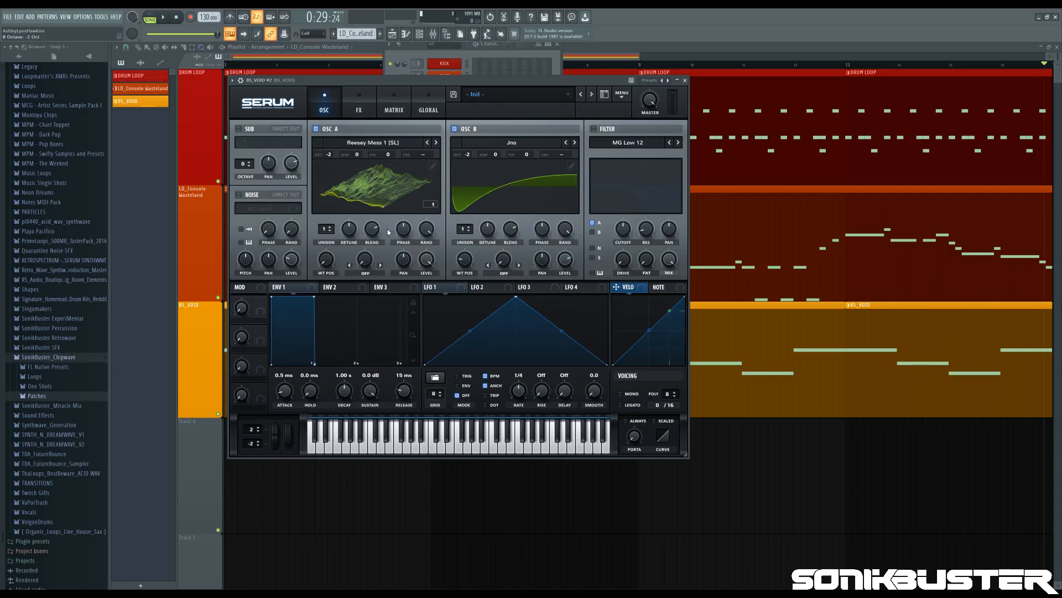
pyautogui.press('g')
# Step: Enable the filter, route Osc B through it as well, and choose the MG Low 24 type
pyautogui.click(594, 129)
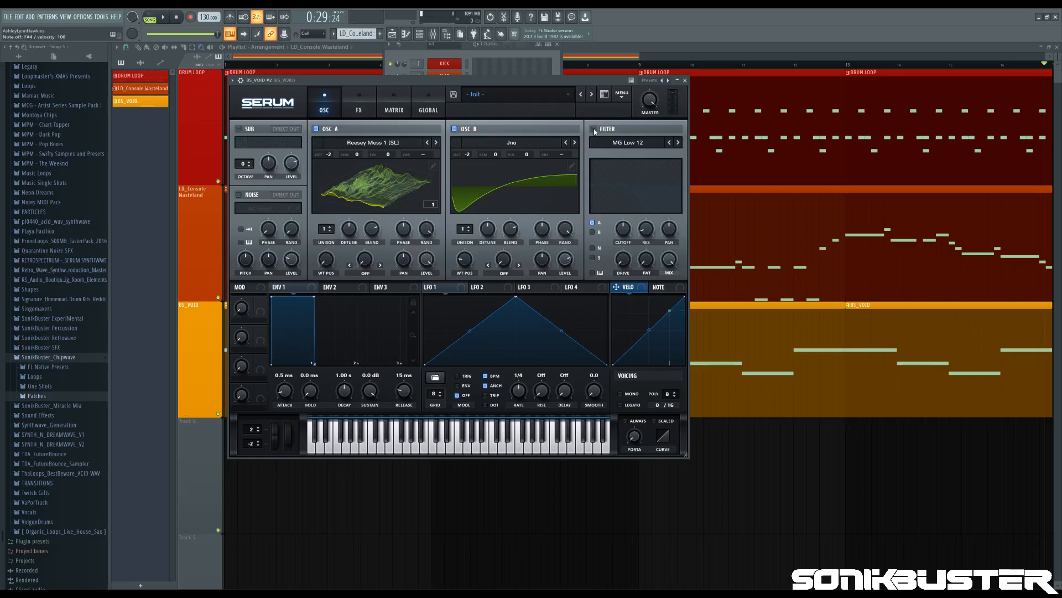
pyautogui.click(593, 232)
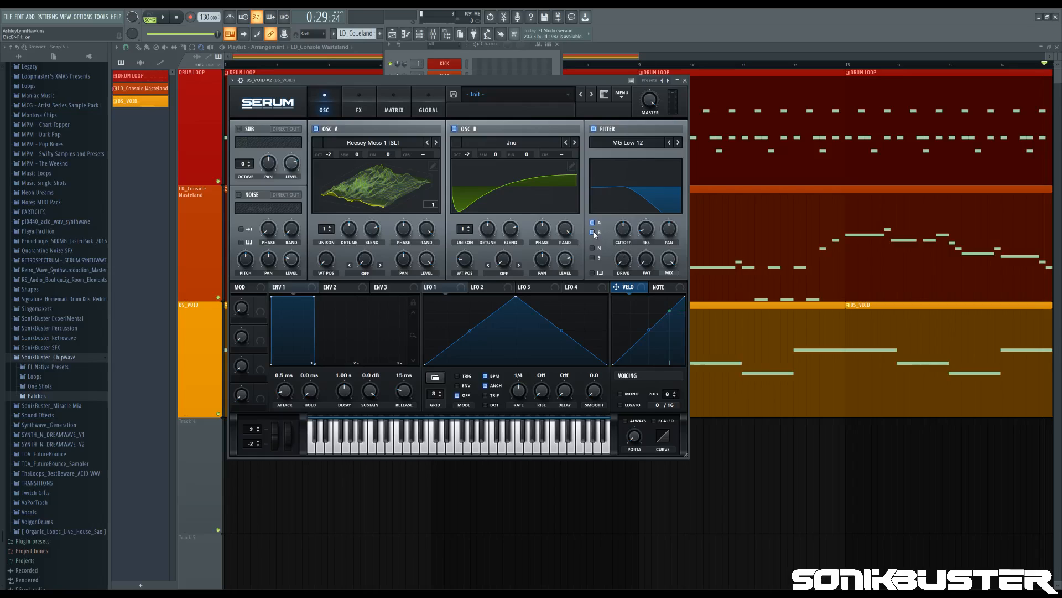
pyautogui.click(651, 171)
pyautogui.click(678, 142)
pyautogui.press('g')
# Step: Enable the sub oscillator and set its octave to -2, auditioning the low end
pyautogui.click(239, 129)
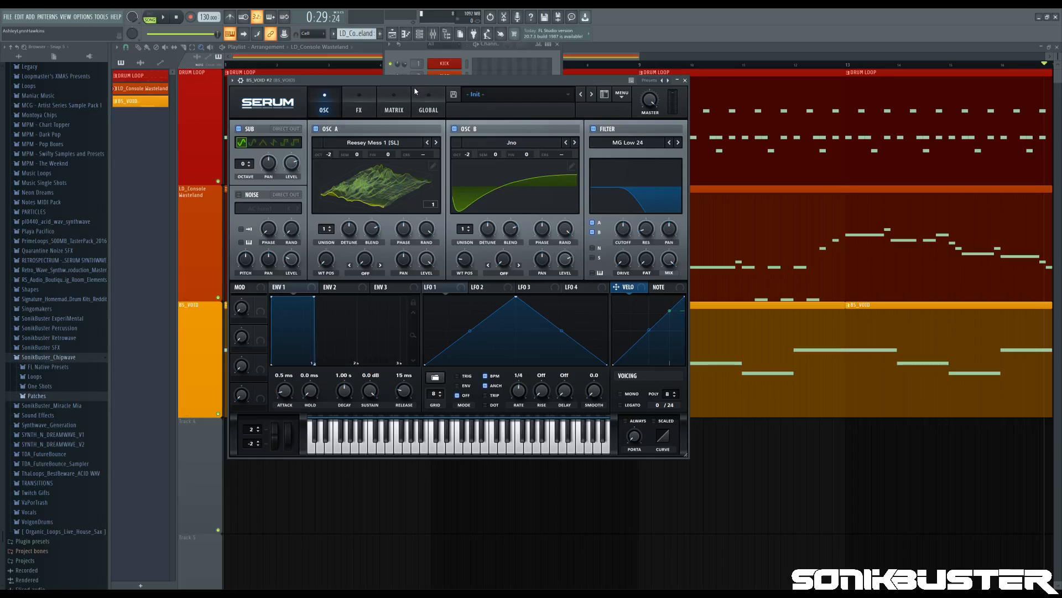
pyautogui.press('g')
pyautogui.moveTo(240, 165); pyautogui.dragTo(244, 176)
pyautogui.press('g')
pyautogui.moveTo(241, 167); pyautogui.dragTo(242, 173)
pyautogui.press('g')
pyautogui.press('g')
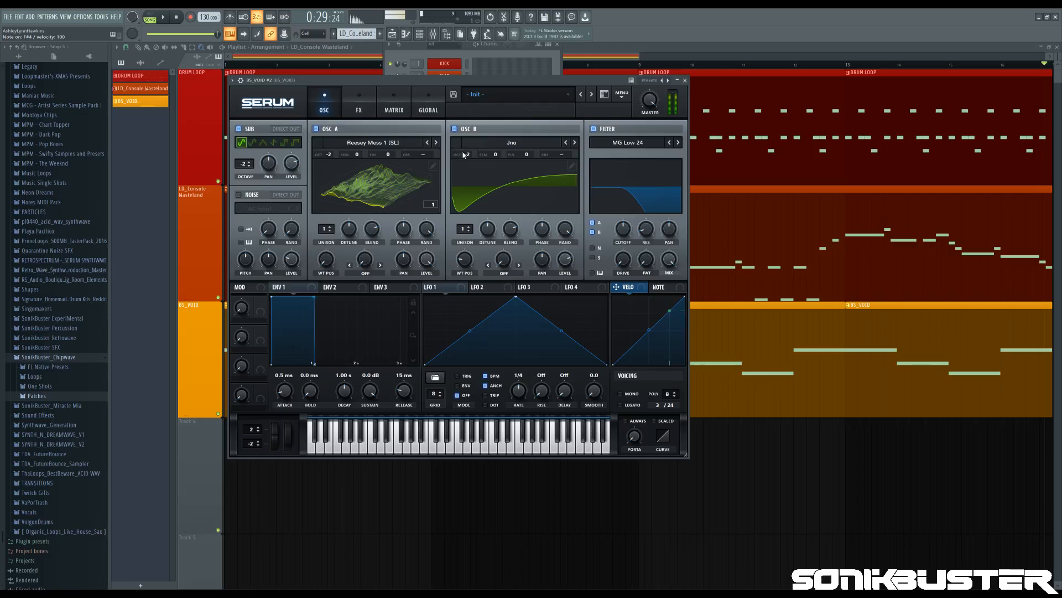
# Step: Set Osc B's octave to -1 and give Osc A 5 unison voices with adjusted blend and detune
pyautogui.moveTo(467, 156); pyautogui.dragTo(468, 154)
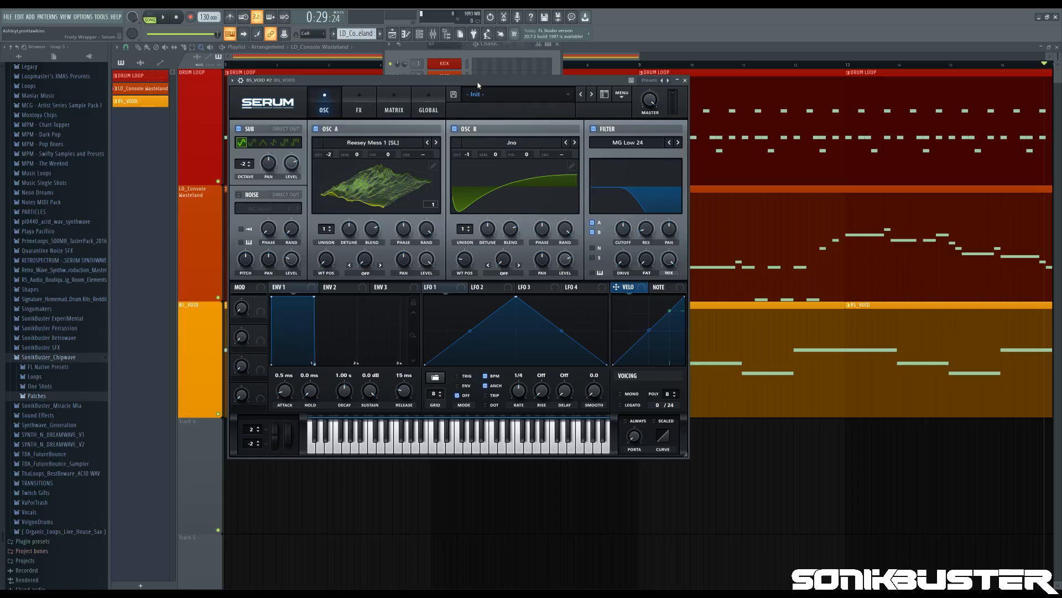
pyautogui.press('g')
pyautogui.moveTo(325, 232); pyautogui.dragTo(325, 207)
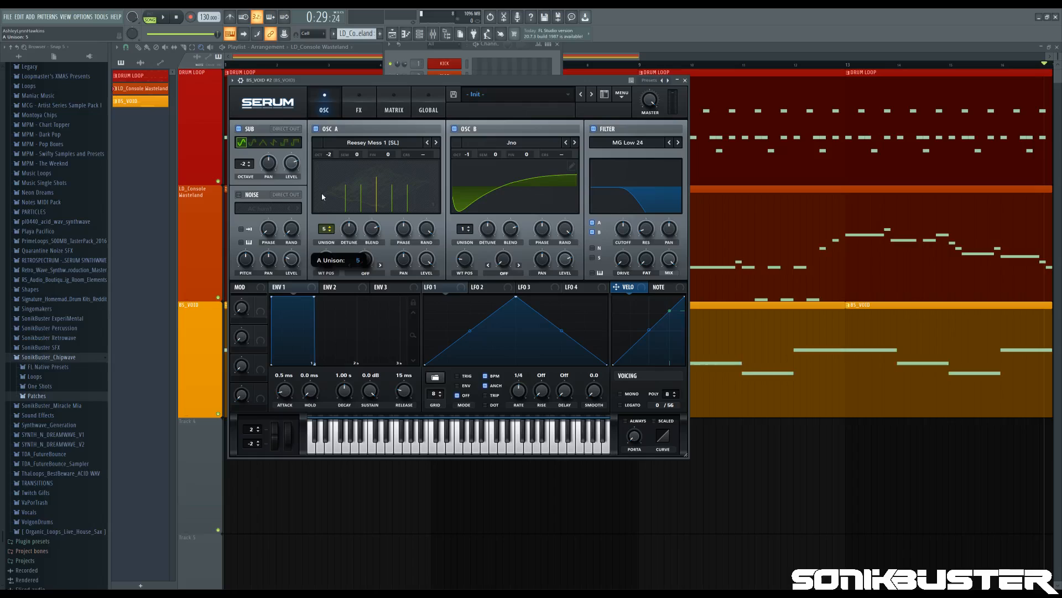
pyautogui.press('g')
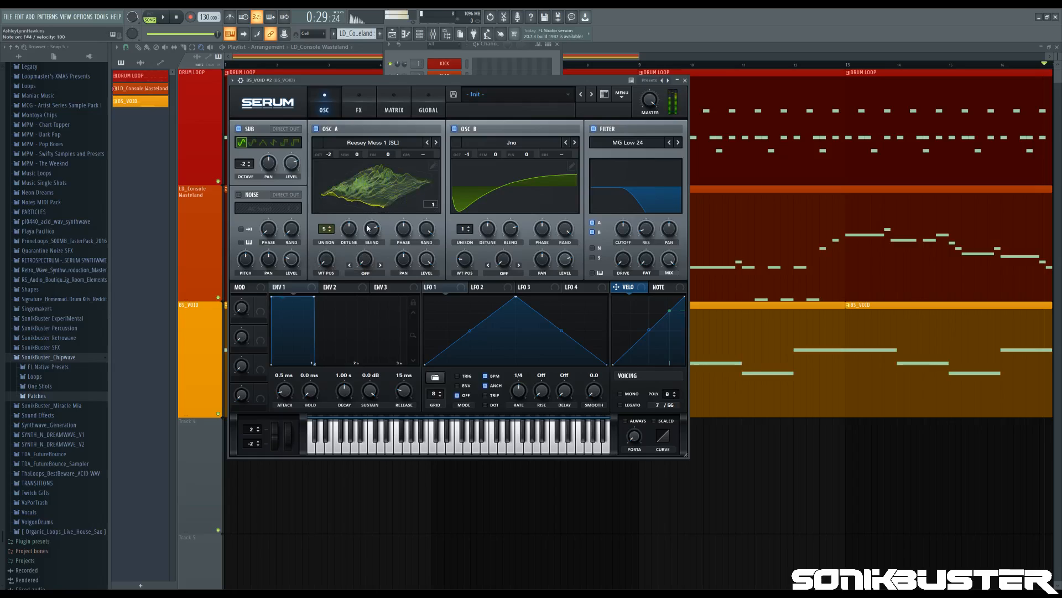
pyautogui.press('g')
pyautogui.moveTo(372, 233); pyautogui.dragTo(354, 247)
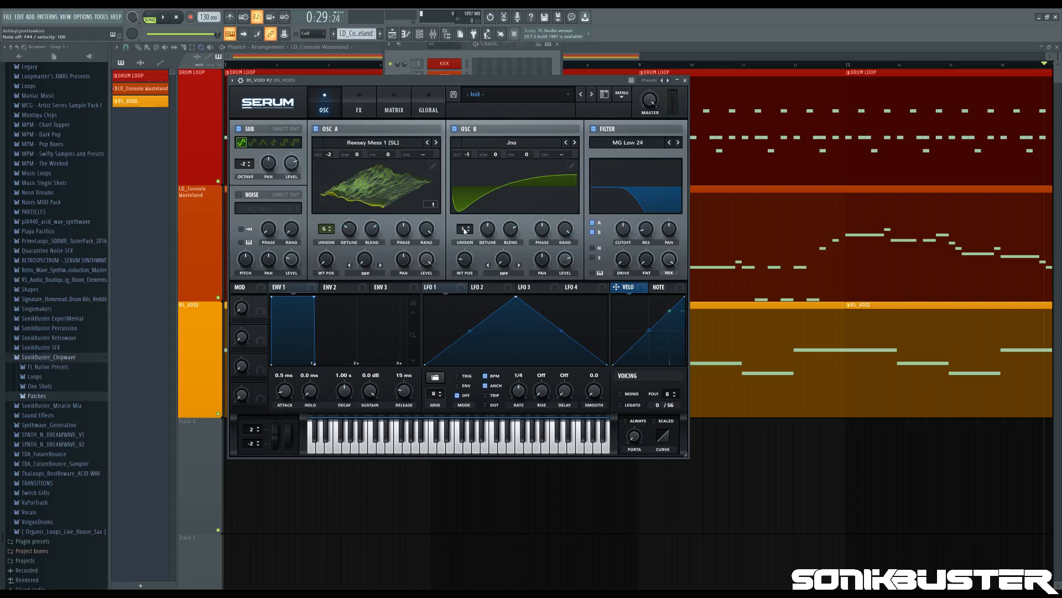
# Step: Give Osc B 7 unison voices, adjust their blend and detune, and audition changes to its wavetable position
pyautogui.moveTo(466, 230); pyautogui.dragTo(463, 180)
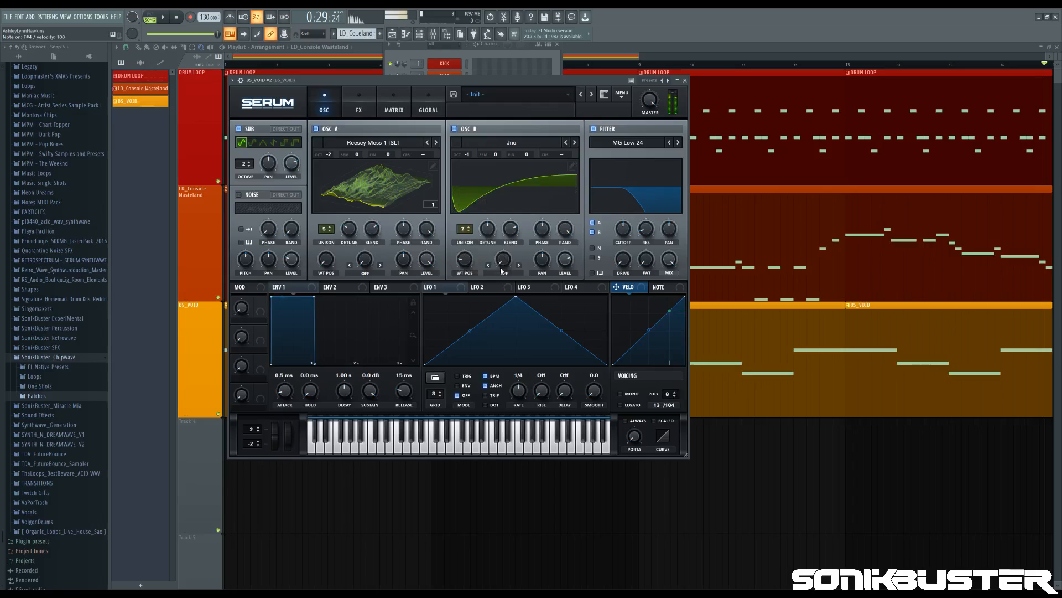
pyautogui.moveTo(511, 231); pyautogui.dragTo(497, 250)
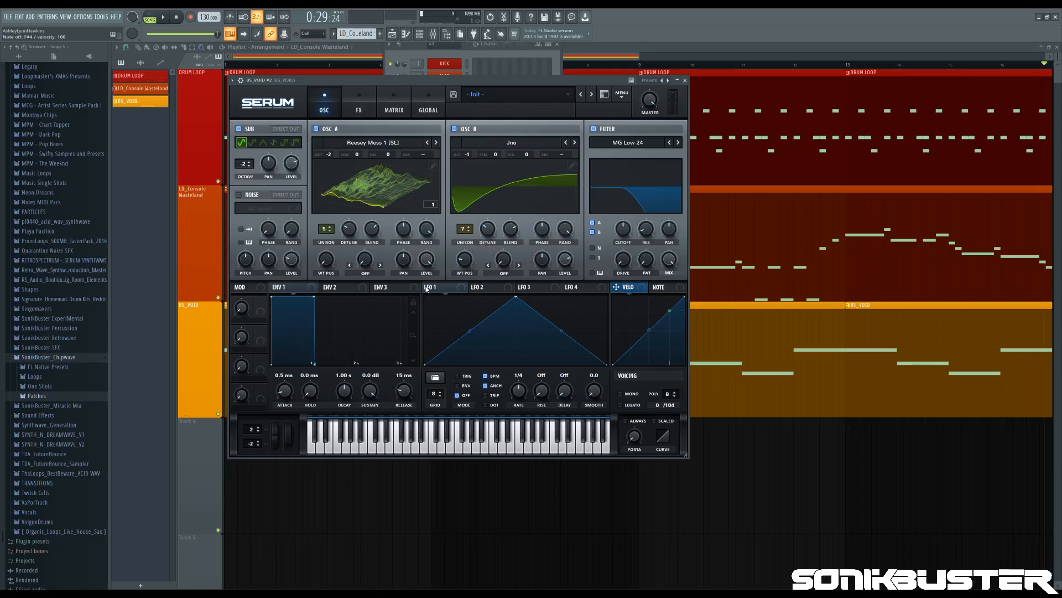
pyautogui.moveTo(465, 261)
pyautogui.mouseDown()
pyautogui.moveTo(465, 249)
pyautogui.moveTo(462, 260)
pyautogui.mouseUp()
pyautogui.press('g')
pyautogui.moveTo(462, 263)
pyautogui.mouseDown()
pyautogui.moveTo(464, 254)
pyautogui.moveTo(467, 267)
pyautogui.mouseUp()
pyautogui.press('g')
# Step: Open Serum's effects, briefly try Hyper/Dimension, and leave only the Distortion effect enabled
pyautogui.click(359, 103)
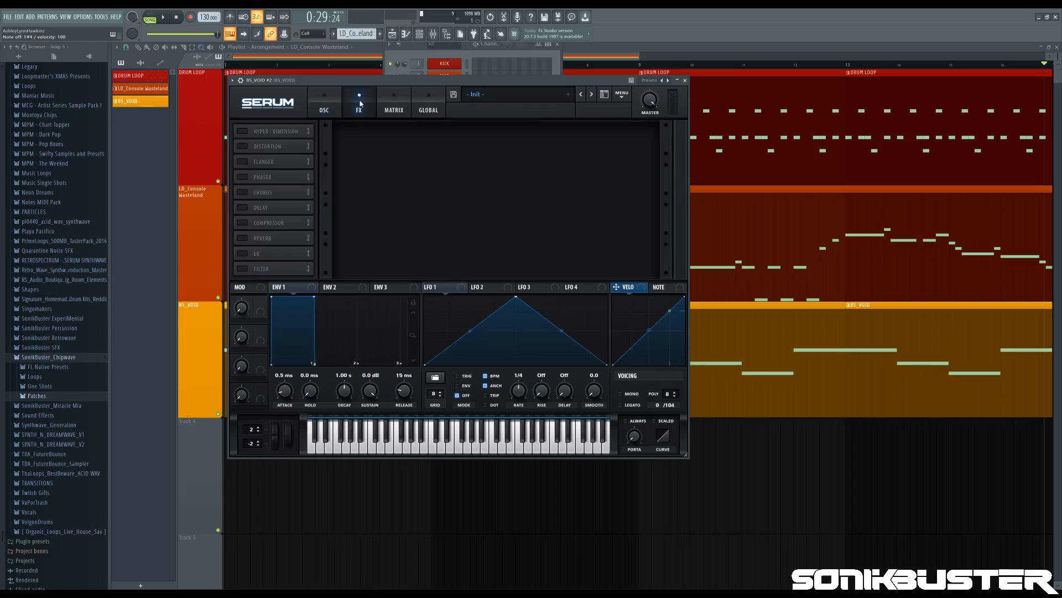
pyautogui.click(242, 132)
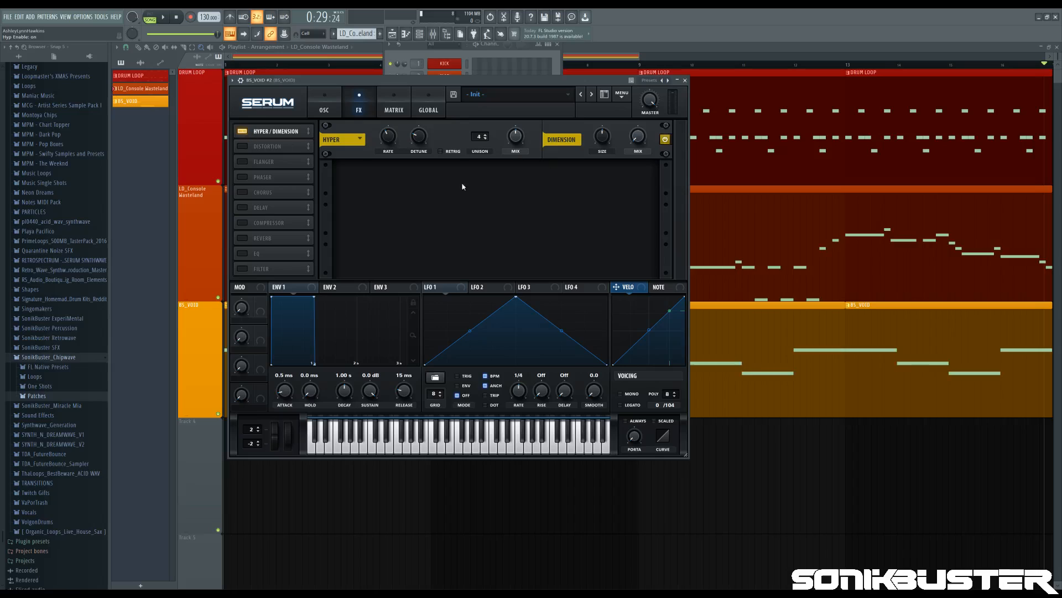
pyautogui.click(240, 131)
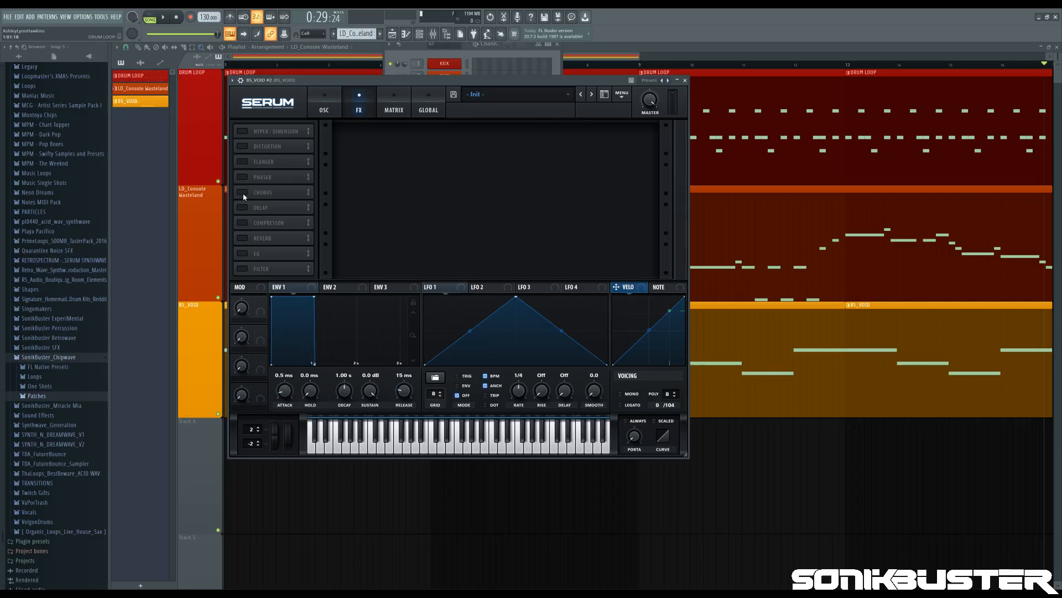
pyautogui.click(242, 146)
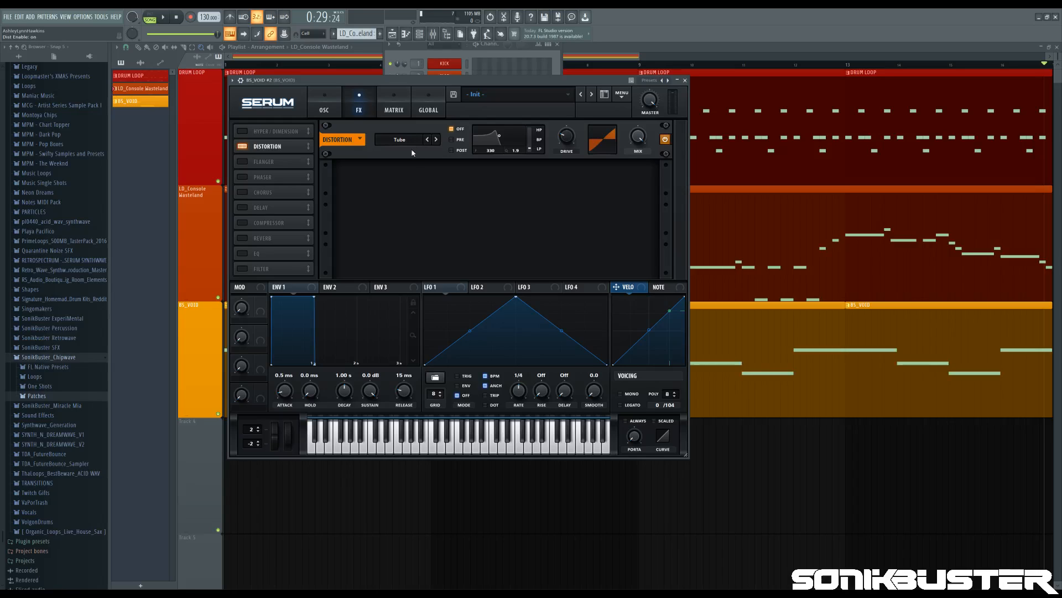
# Step: Compare the Rectify and Asym distortion modes at varying drive amounts while playing a note
pyautogui.click(420, 227)
pyautogui.press('g')
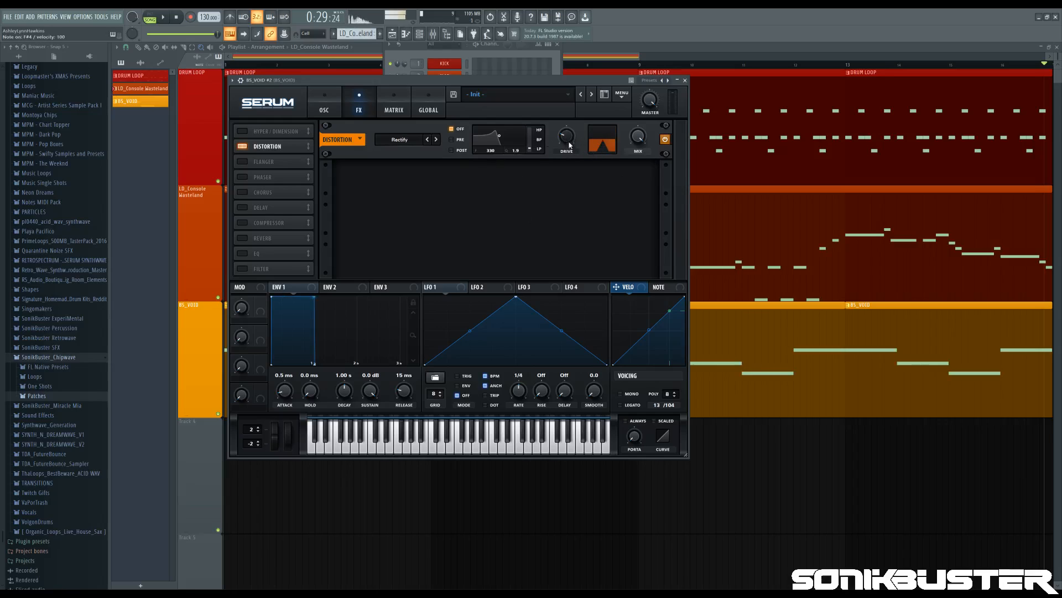
pyautogui.moveTo(564, 136); pyautogui.dragTo(564, 134)
pyautogui.click(402, 222)
pyautogui.press('g')
pyautogui.moveTo(566, 137); pyautogui.dragTo(550, 117)
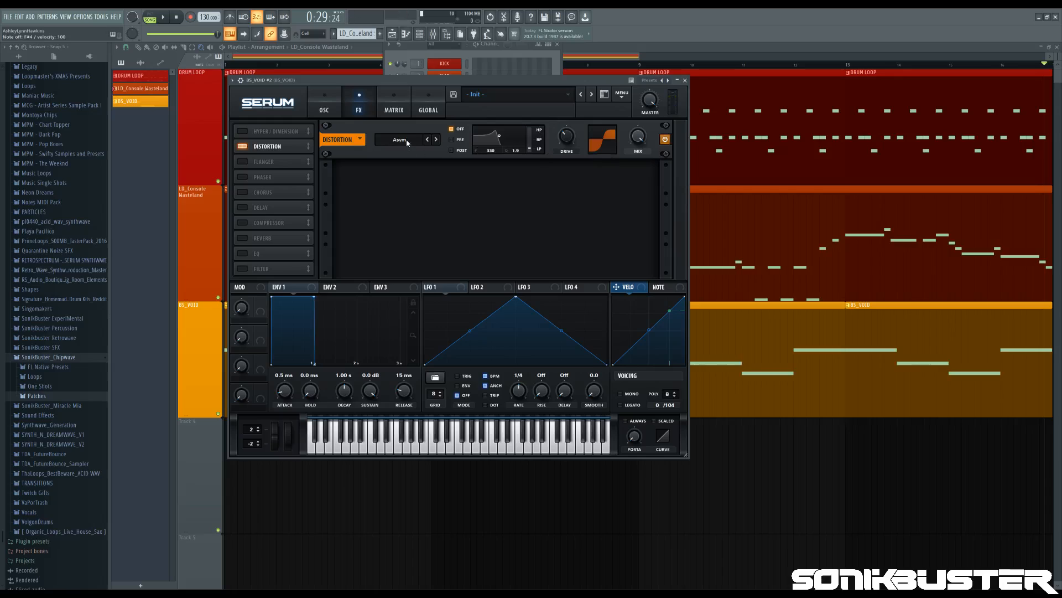
pyautogui.click(423, 221)
pyautogui.moveTo(567, 139); pyautogui.dragTo(551, 115)
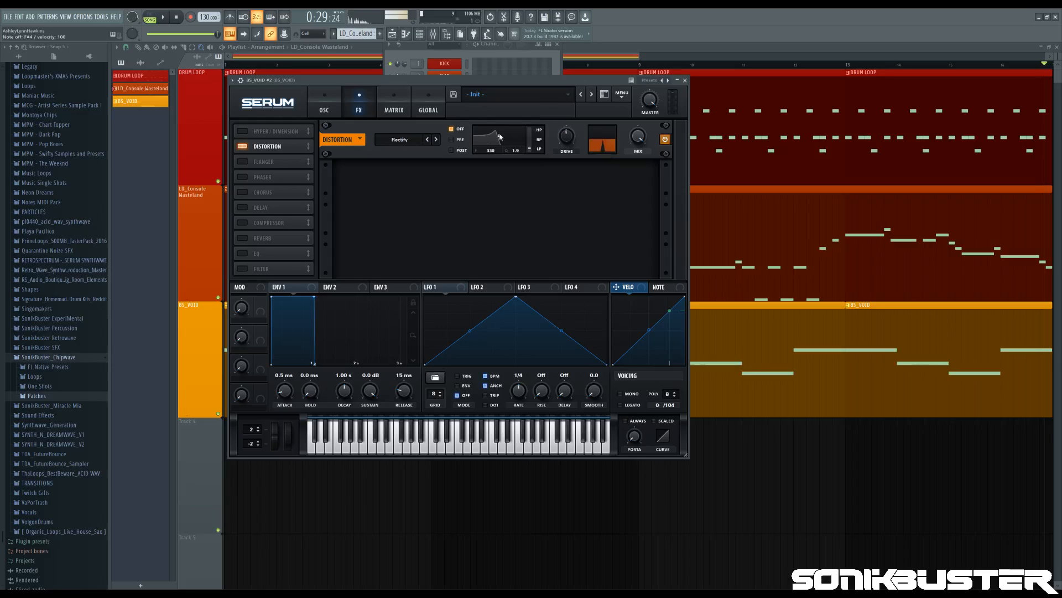
# Step: Set the distortion mode to Asym with a drive of 35%
pyautogui.click(396, 217)
pyautogui.moveTo(569, 135); pyautogui.dragTo(567, 142)
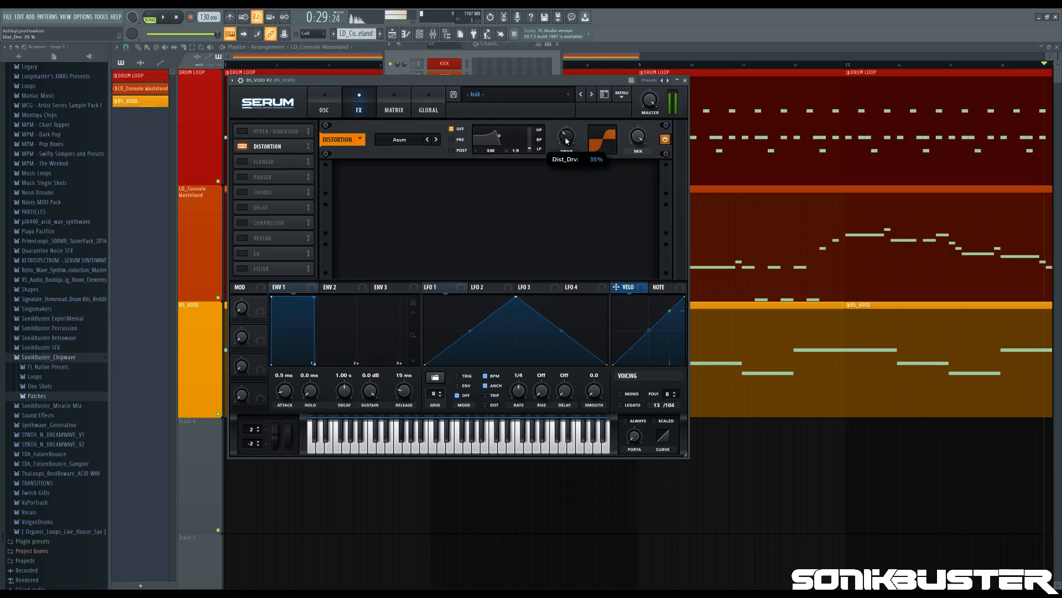
# Step: Assign Macro 1 to the distortion drive, adjust its modulation depth, and test the macro while playing a note
pyautogui.press('g')
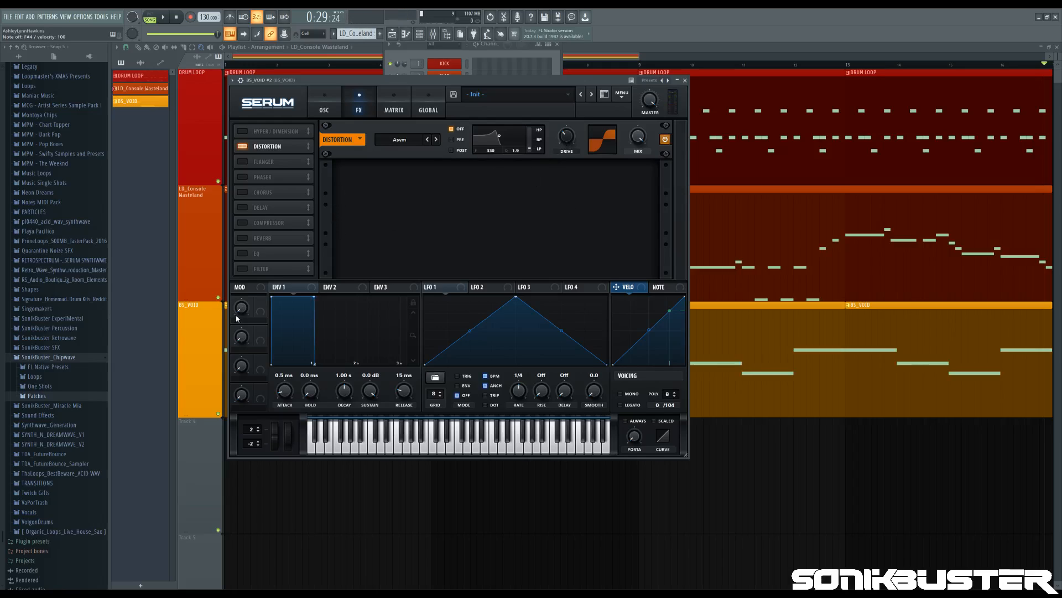
pyautogui.moveTo(261, 308); pyautogui.dragTo(530, 203)
pyautogui.moveTo(570, 152); pyautogui.dragTo(562, 140)
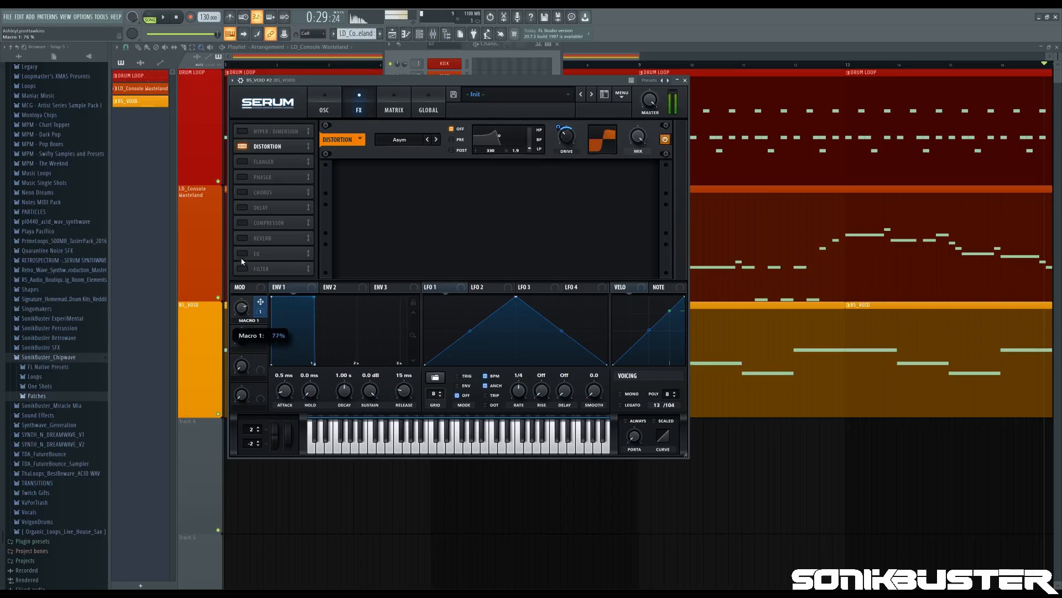
pyautogui.doubleClick(241, 308)
pyautogui.moveTo(563, 129); pyautogui.dragTo(560, 122)
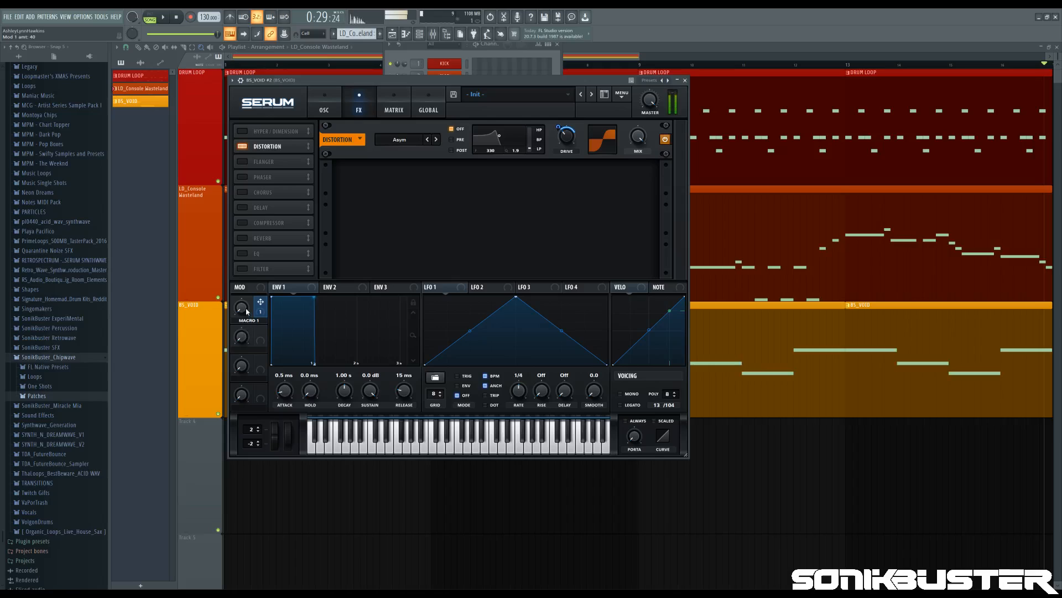
pyautogui.moveTo(243, 309)
pyautogui.mouseDown()
pyautogui.moveTo(238, 257)
pyautogui.moveTo(230, 305)
pyautogui.mouseUp()
pyautogui.press('g')
# Step: Rename Macro 1 to RAGE and audition its effect on the distortion while playing notes
pyautogui.doubleClick(249, 321)
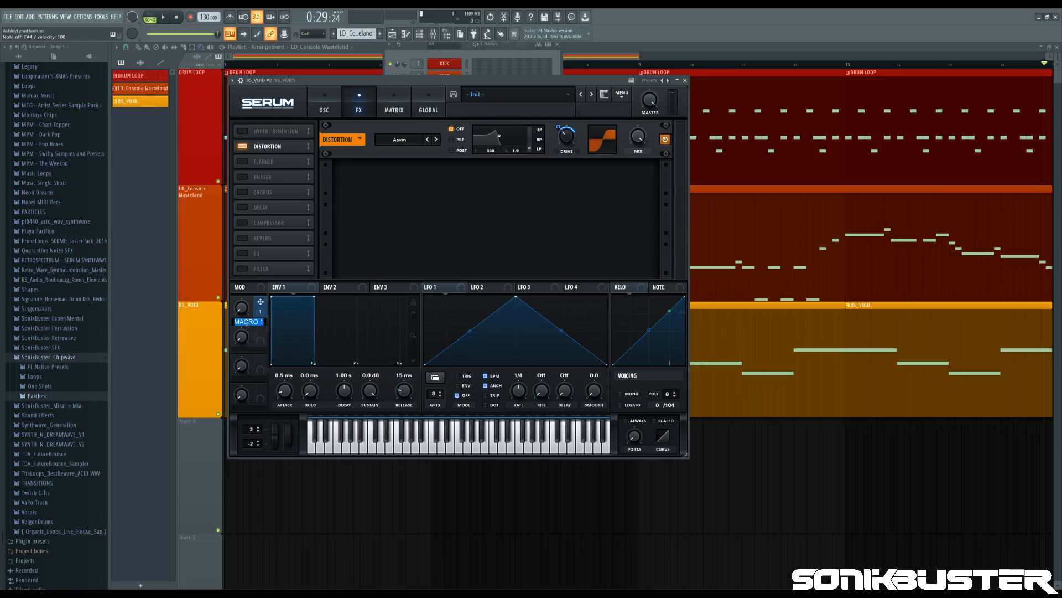
pyautogui.write('RAGE')
pyautogui.press('Return')
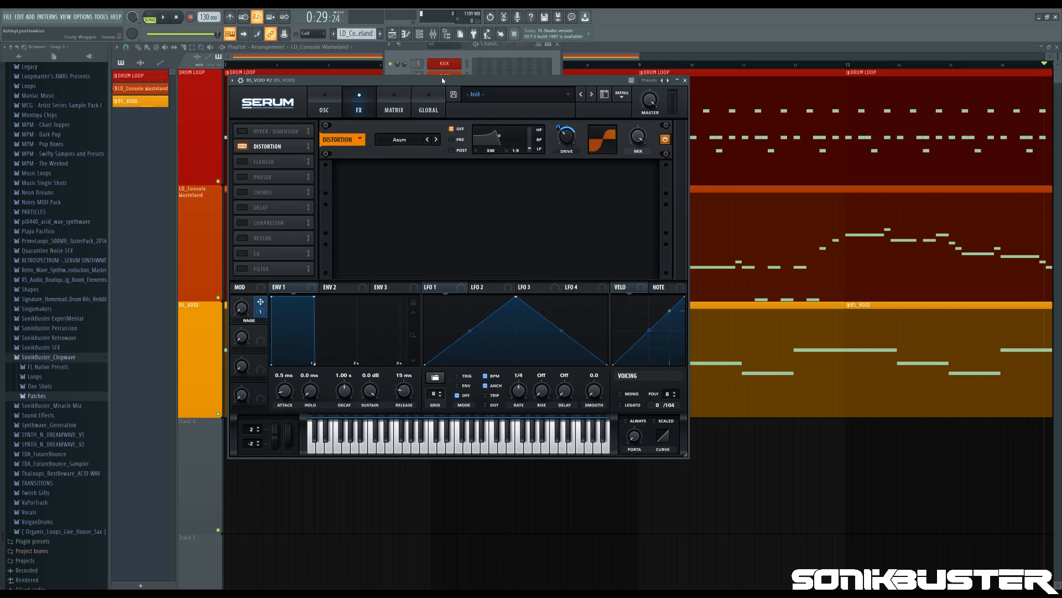
pyautogui.moveTo(239, 313)
pyautogui.mouseDown()
pyautogui.moveTo(228, 245)
pyautogui.moveTo(225, 298)
pyautogui.mouseUp()
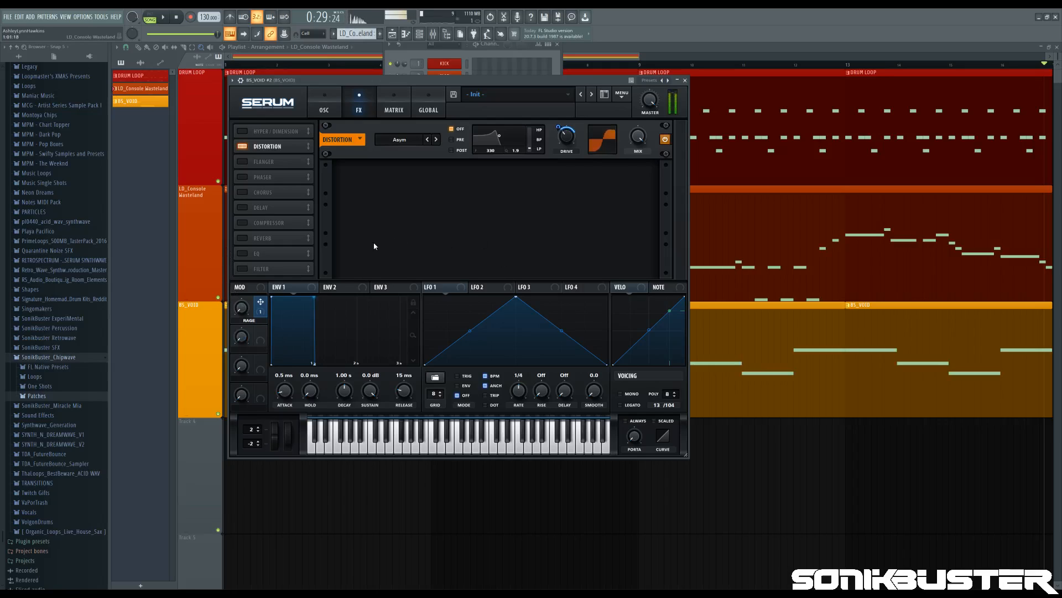
pyautogui.press('g')
pyautogui.press('g')
pyautogui.moveTo(238, 317)
pyautogui.mouseDown()
pyautogui.moveTo(232, 244)
pyautogui.moveTo(222, 288)
pyautogui.moveTo(230, 313)
pyautogui.mouseUp()
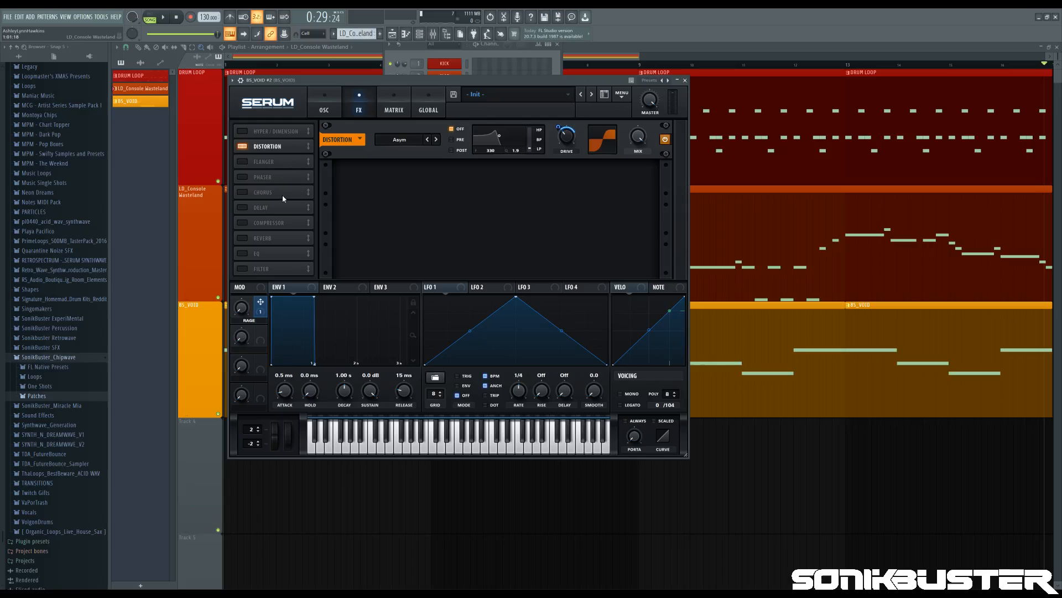
# Step: Enable the Reverb effect, increase its size, try its high cut, and raise its mix to 100%
pyautogui.click(241, 238)
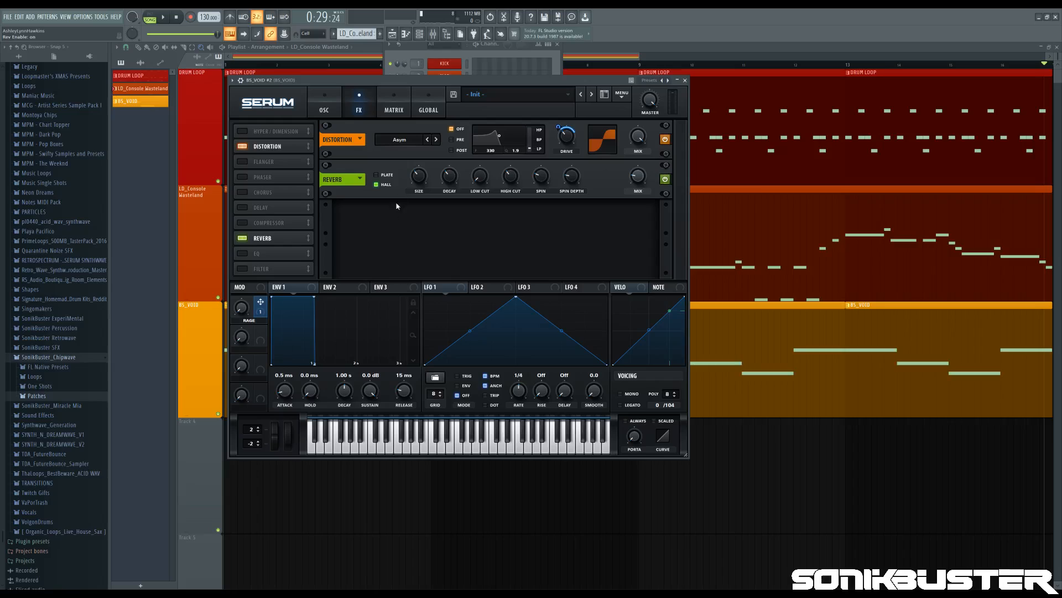
pyautogui.press('g')
pyautogui.moveTo(419, 178); pyautogui.dragTo(411, 155)
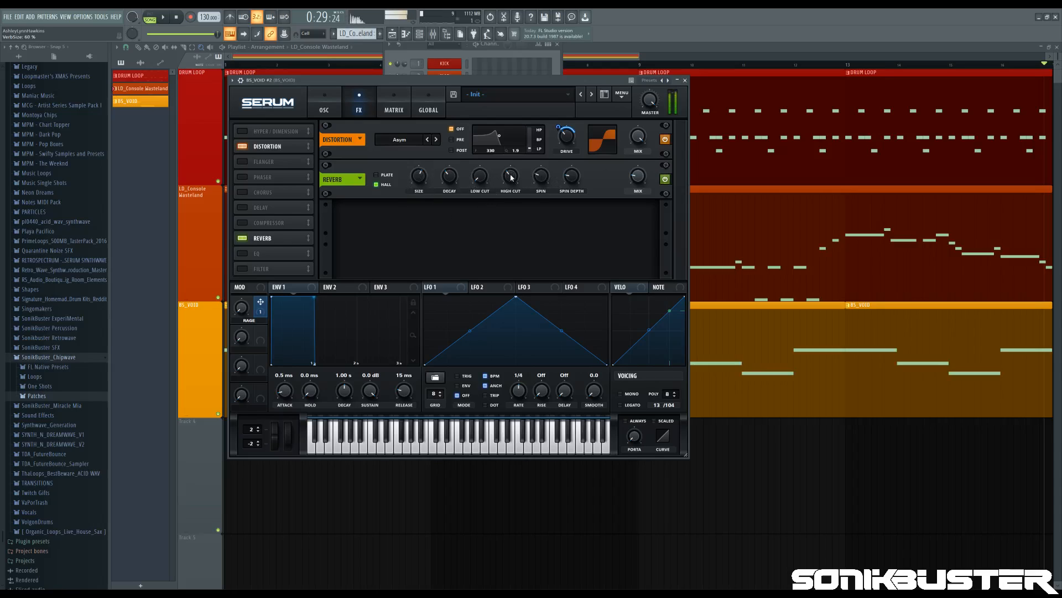
pyautogui.moveTo(509, 176); pyautogui.dragTo(516, 126)
pyautogui.moveTo(512, 177)
pyautogui.mouseDown()
pyautogui.moveTo(514, 196)
pyautogui.moveTo(515, 161)
pyautogui.moveTo(515, 196)
pyautogui.moveTo(518, 177)
pyautogui.mouseUp()
pyautogui.press('g')
pyautogui.moveTo(638, 177); pyautogui.dragTo(621, 104)
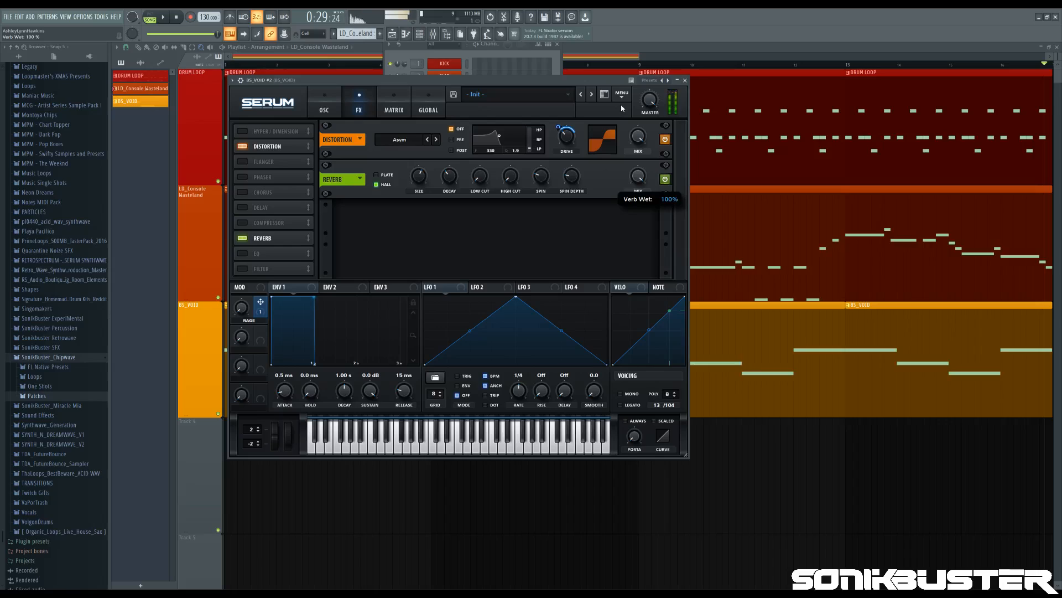
# Step: Switch the reverb to Plate mode, lower its mix to about 58%, and audition the sound
pyautogui.click(377, 176)
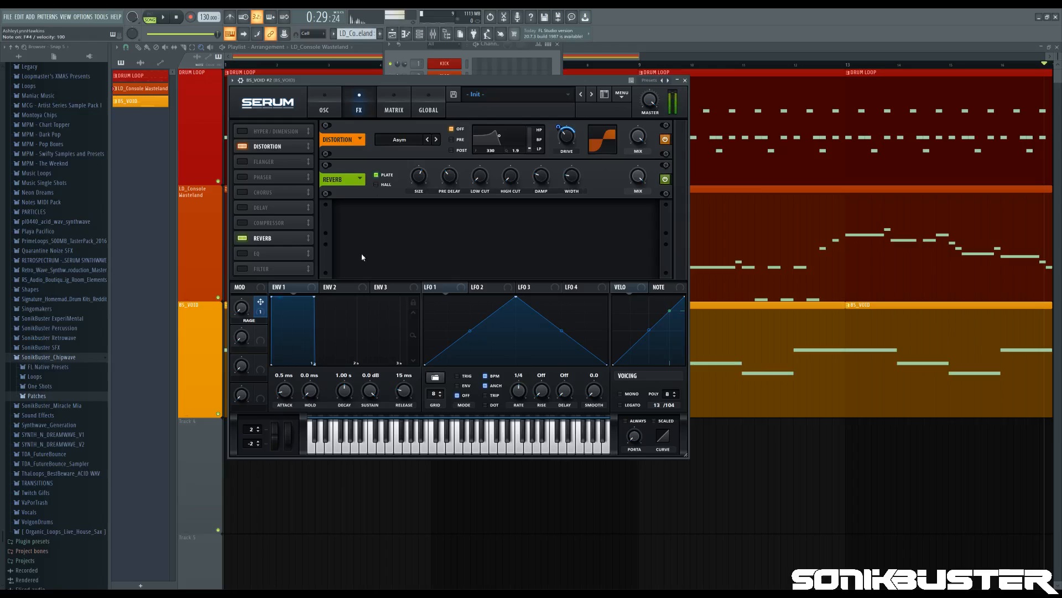
pyautogui.moveTo(638, 189); pyautogui.dragTo(639, 205)
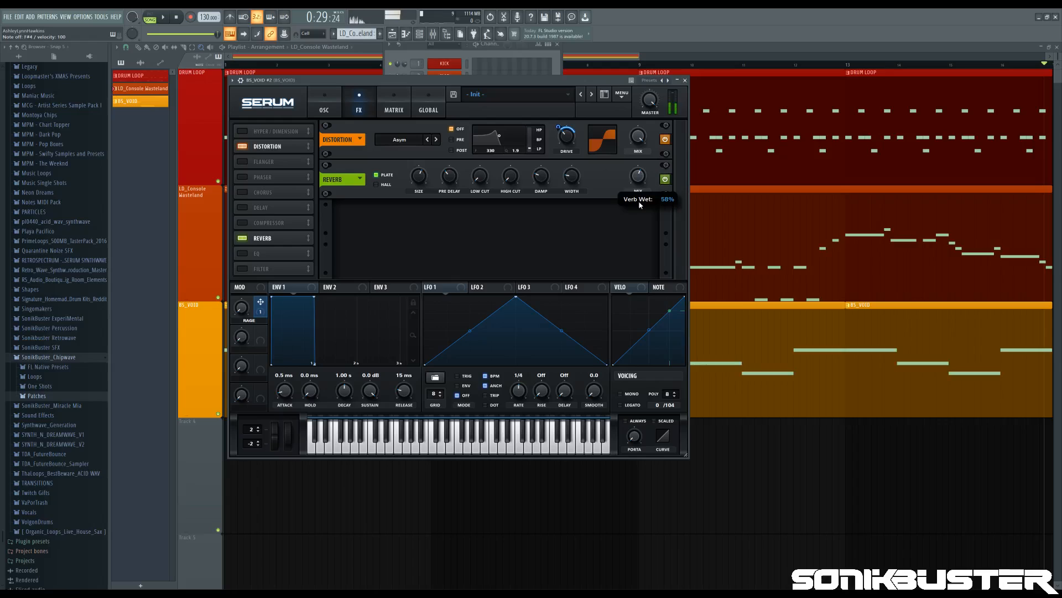
pyautogui.press('g')
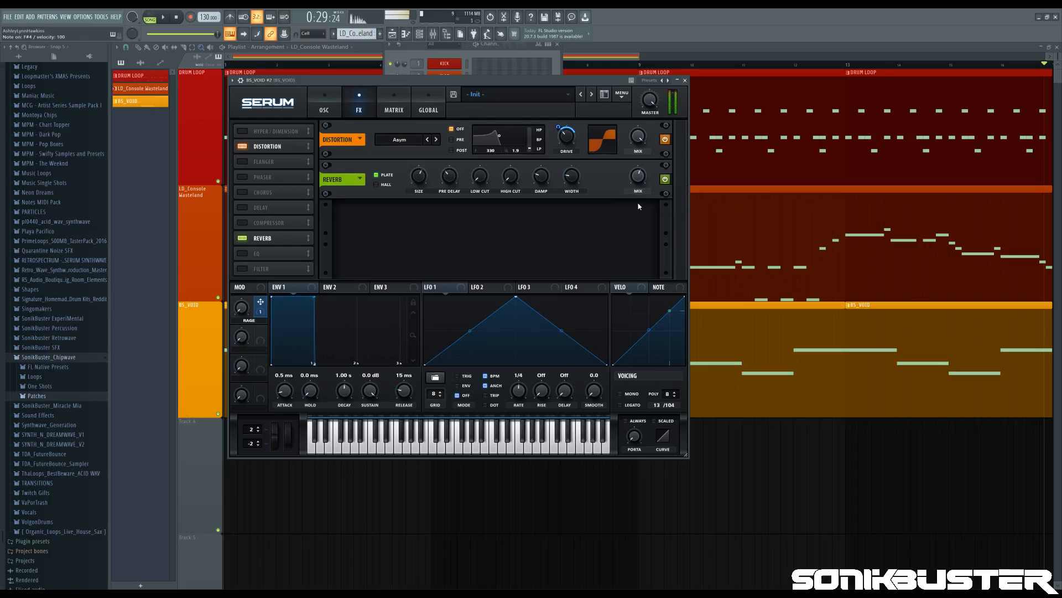
pyautogui.press('g')
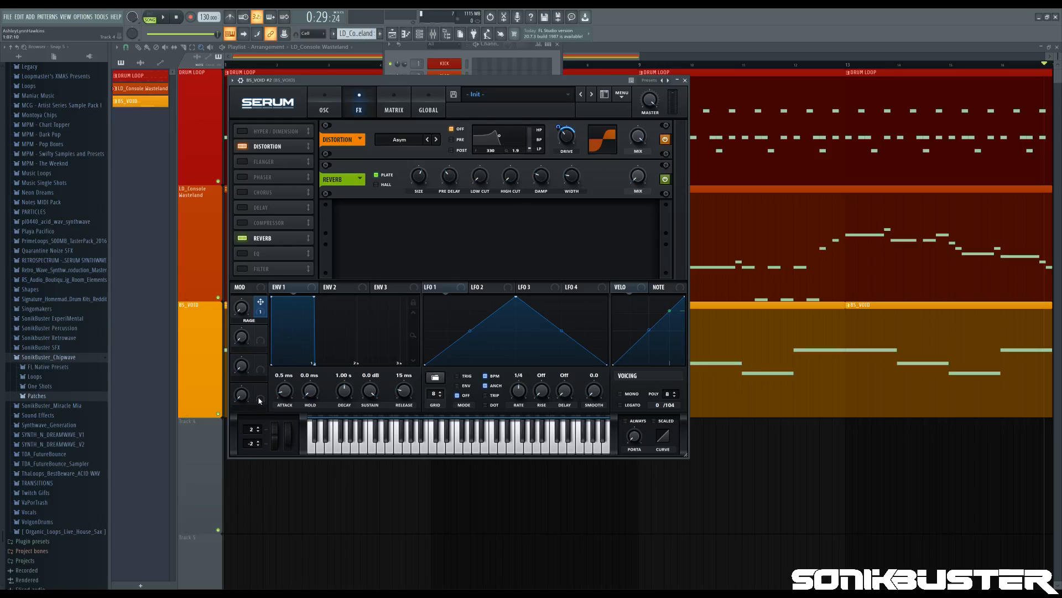
# Step: Assign Macro 4 to the reverb mix and rename the macro to CINEMA
pyautogui.moveTo(260, 390); pyautogui.dragTo(639, 177)
pyautogui.doubleClick(250, 408)
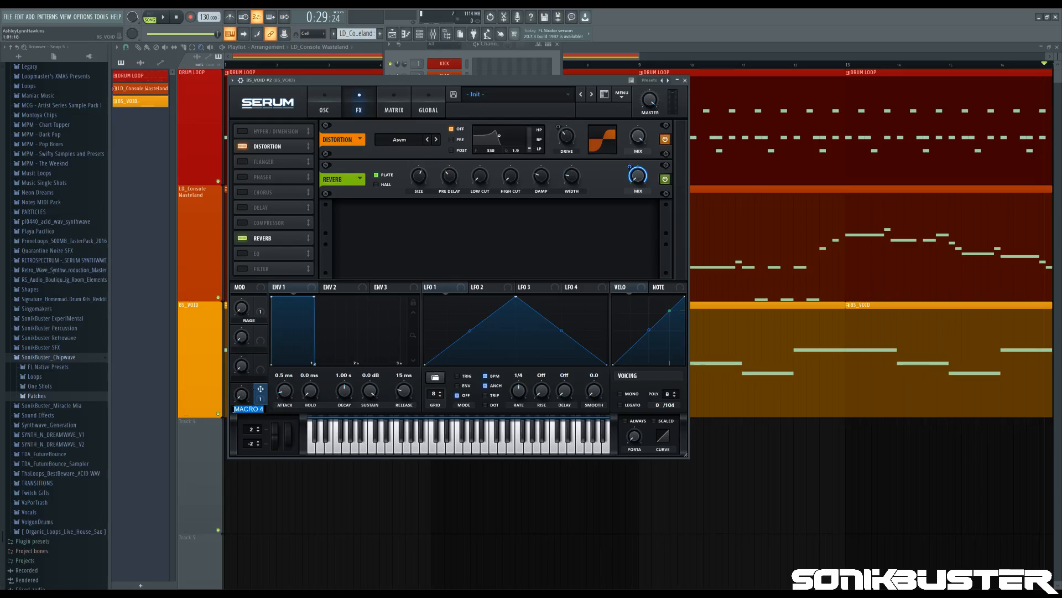
pyautogui.write('CINEMA')
pyautogui.press('Return')
pyautogui.moveTo(537, 81); pyautogui.dragTo(537, 80)
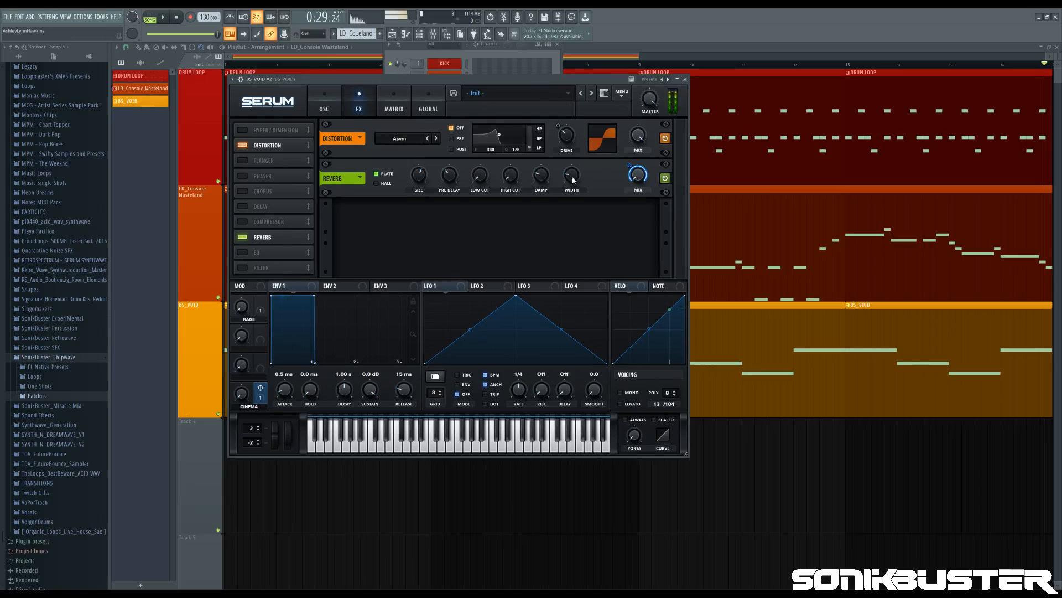
# Step: Test the CINEMA macro by sweeping it at different amounts and resetting it
pyautogui.moveTo(242, 399); pyautogui.dragTo(242, 339)
pyautogui.doubleClick(242, 395)
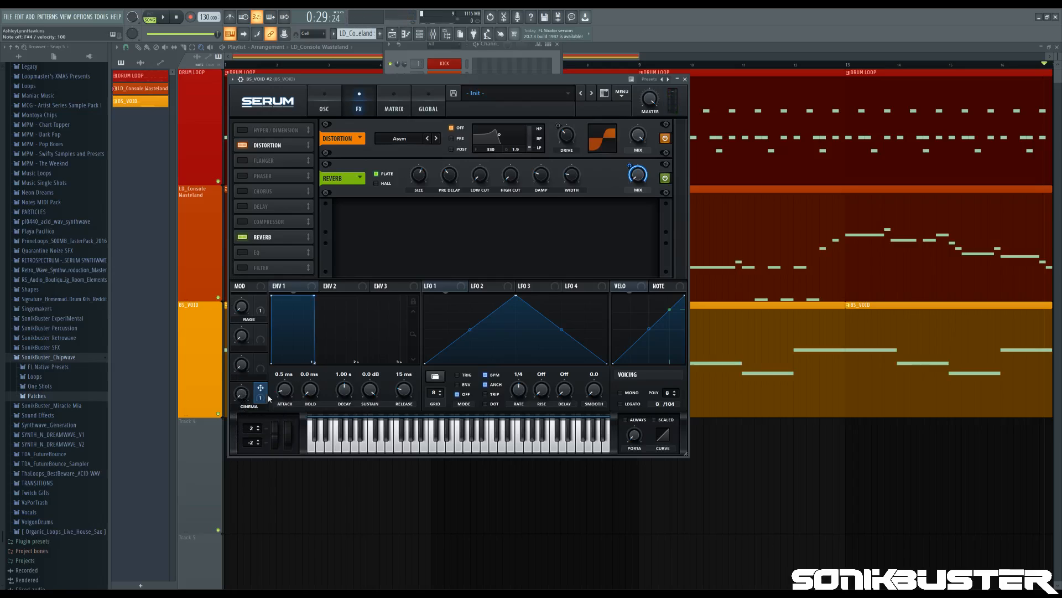
pyautogui.moveTo(241, 394)
pyautogui.mouseDown()
pyautogui.moveTo(240, 367)
pyautogui.moveTo(240, 375)
pyautogui.mouseUp()
# Step: Enable Hyper/Dimension, try a Dimension mix of 75%, and turn on Hyper's retrigger option
pyautogui.click(243, 130)
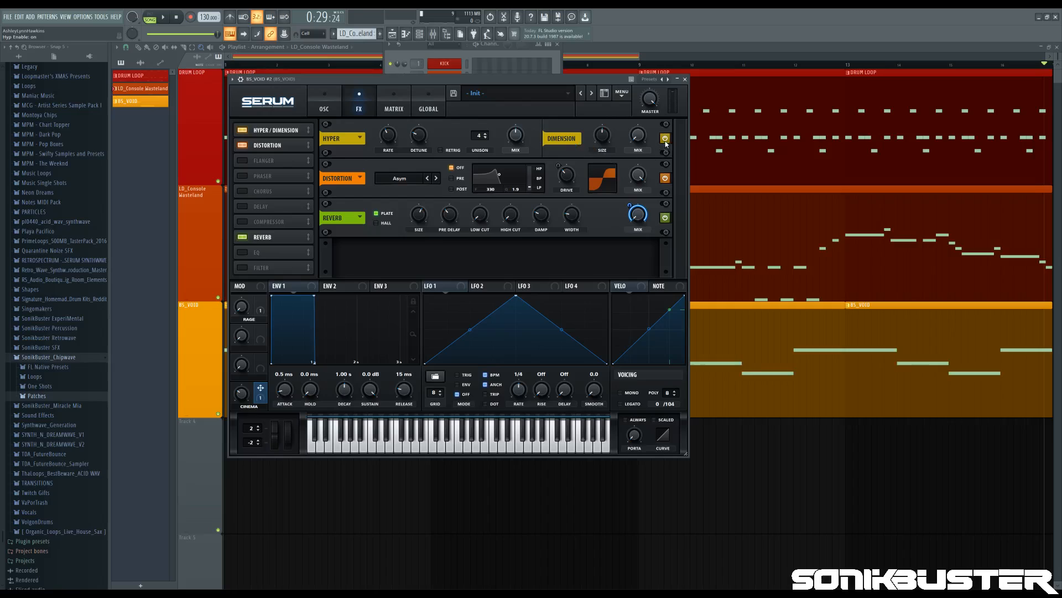
pyautogui.press('g')
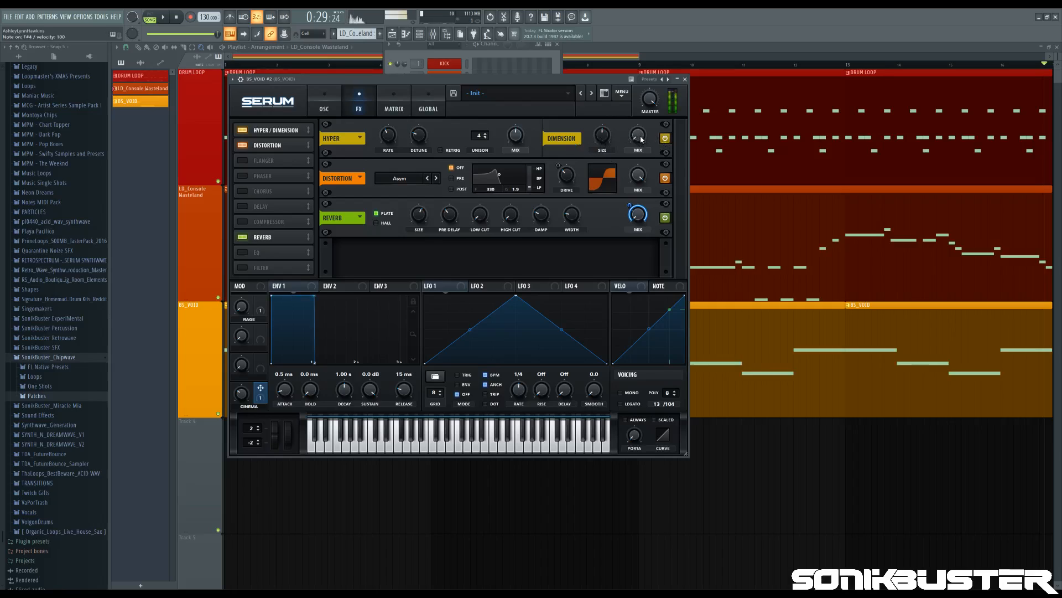
pyautogui.moveTo(641, 137); pyautogui.dragTo(634, 118)
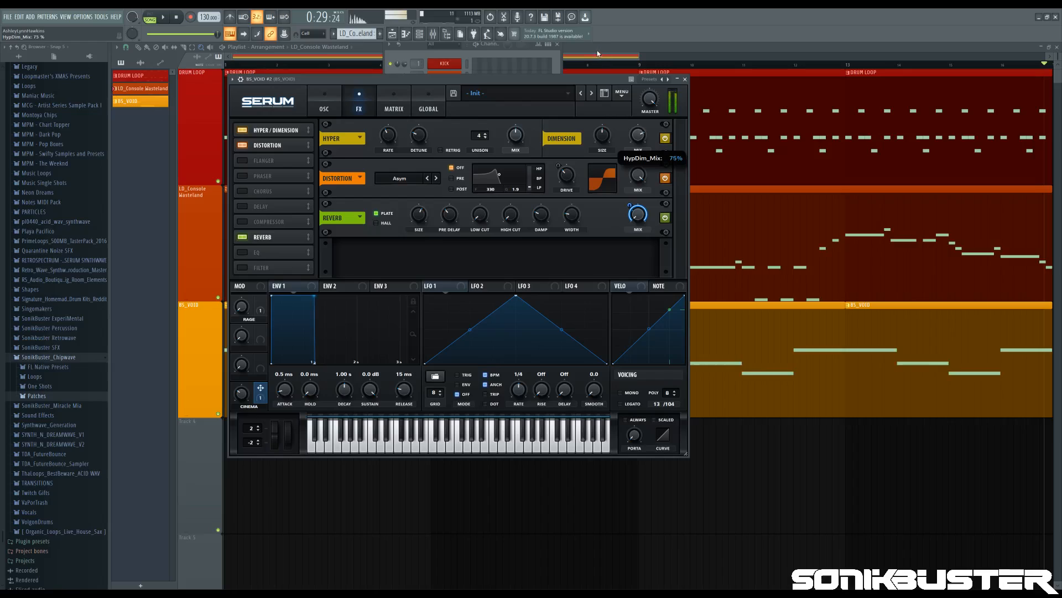
pyautogui.moveTo(627, 136); pyautogui.dragTo(636, 113)
pyautogui.click(442, 151)
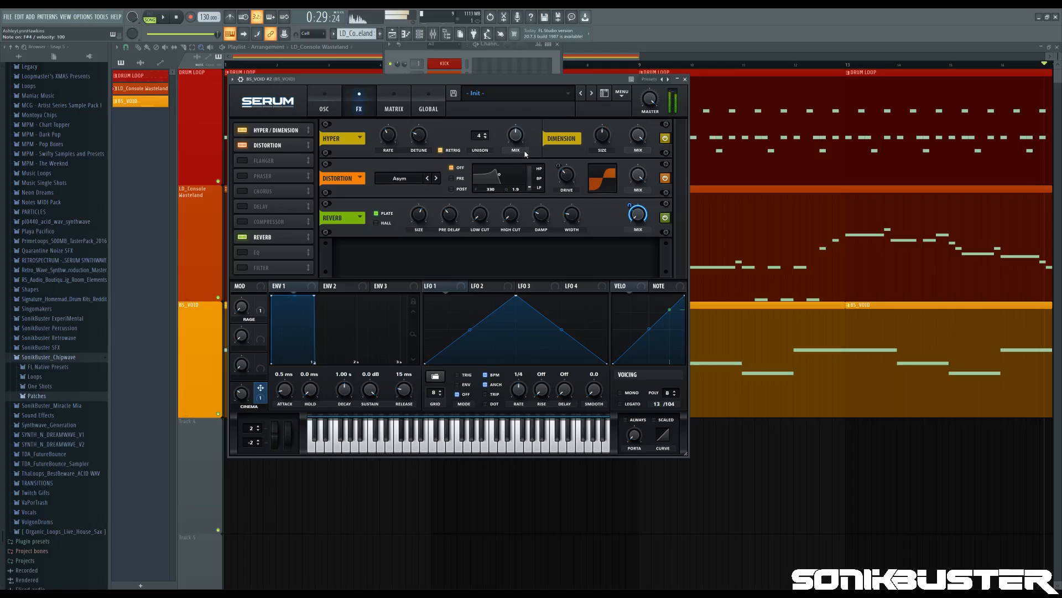
# Step: Adjust Hyper's rate, set its mix to about 77%, and increase the Dimension size while auditioning notes
pyautogui.moveTo(389, 138)
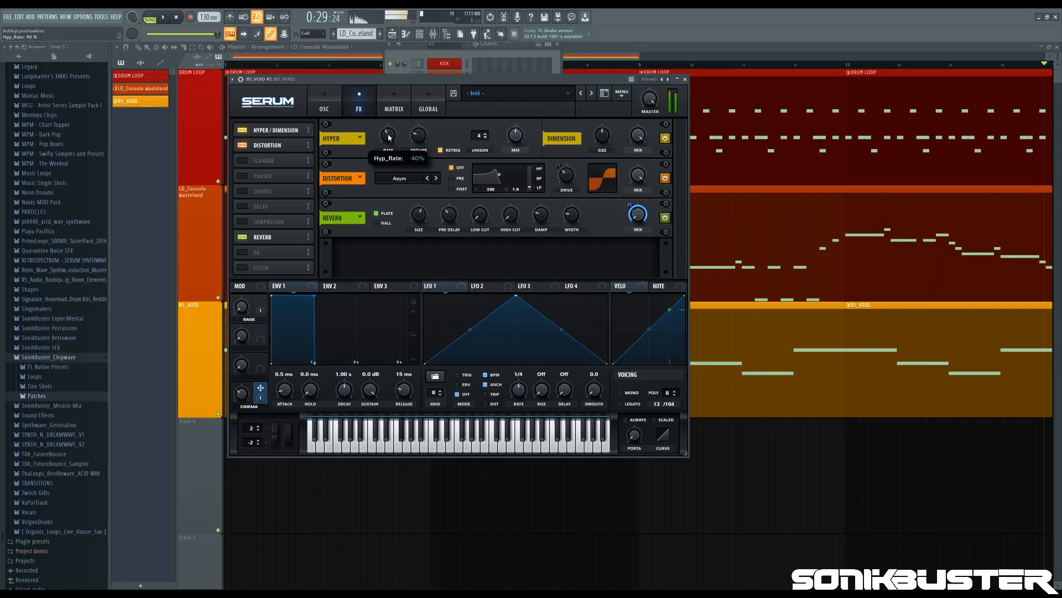
pyautogui.moveTo(389, 138); pyautogui.dragTo(389, 142)
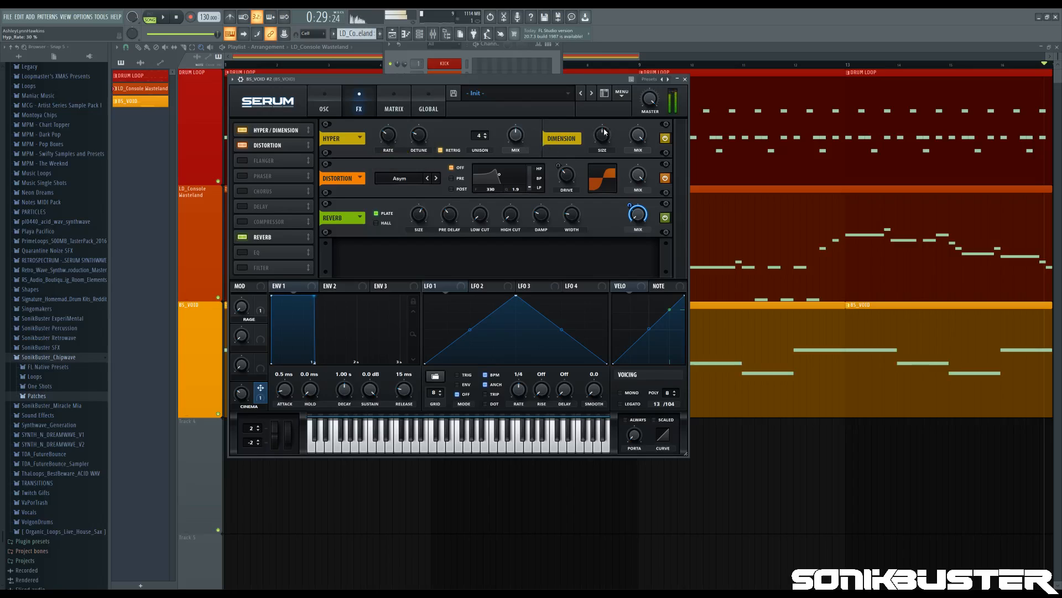
pyautogui.moveTo(523, 139); pyautogui.dragTo(509, 115)
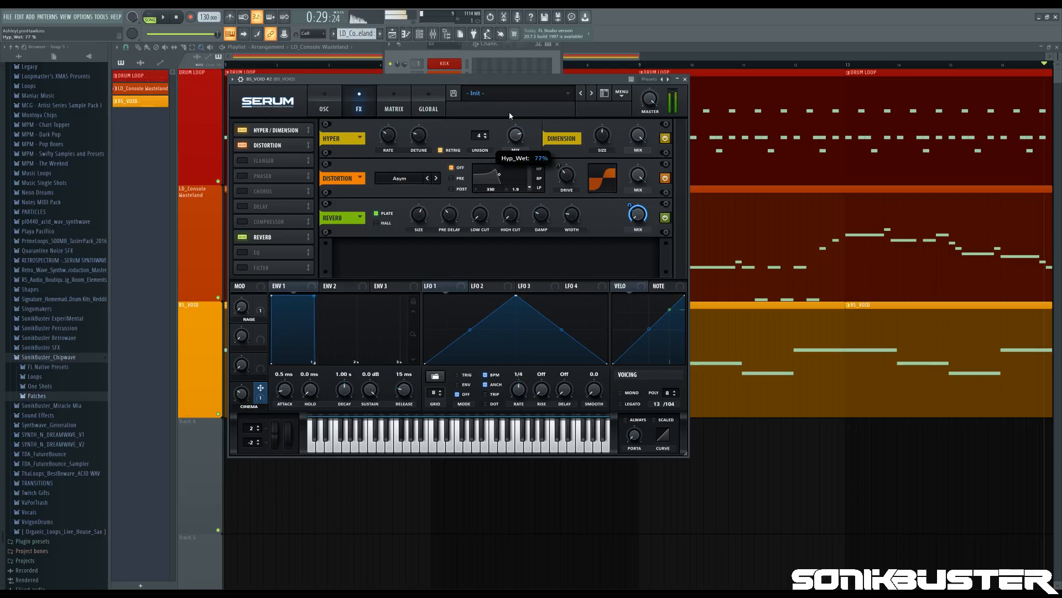
pyautogui.moveTo(606, 139); pyautogui.dragTo(595, 106)
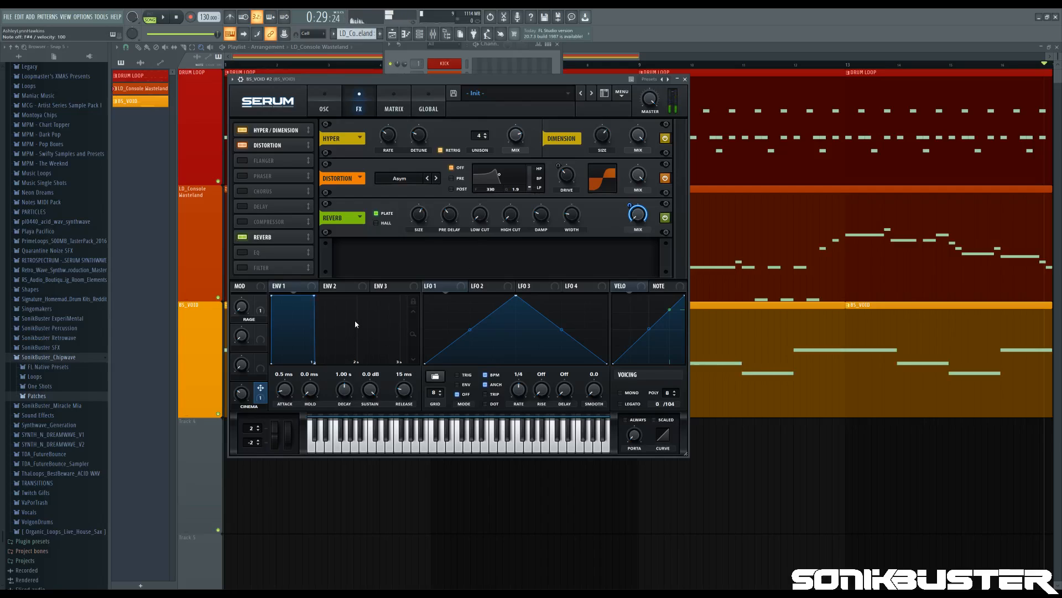
pyautogui.press('g')
pyautogui.press('g')
pyautogui.press('d')
# Step: Assign Macro 2 to the Dimension mix and rename the macro to AGGRESSION
pyautogui.moveTo(260, 341); pyautogui.dragTo(302, 328)
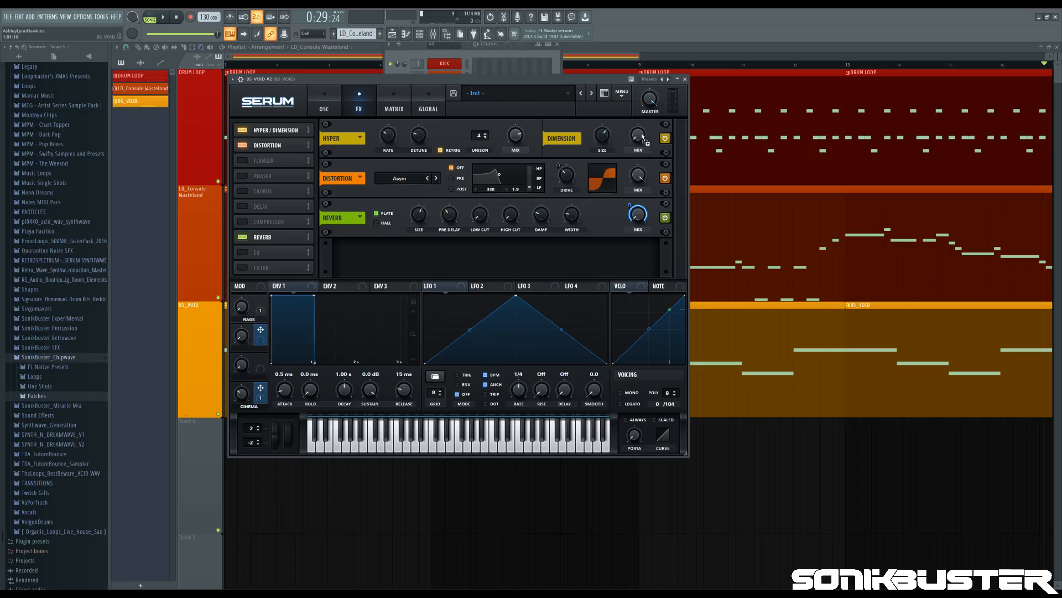
pyautogui.moveTo(641, 136); pyautogui.dragTo(639, 135)
pyautogui.doubleClick(247, 350)
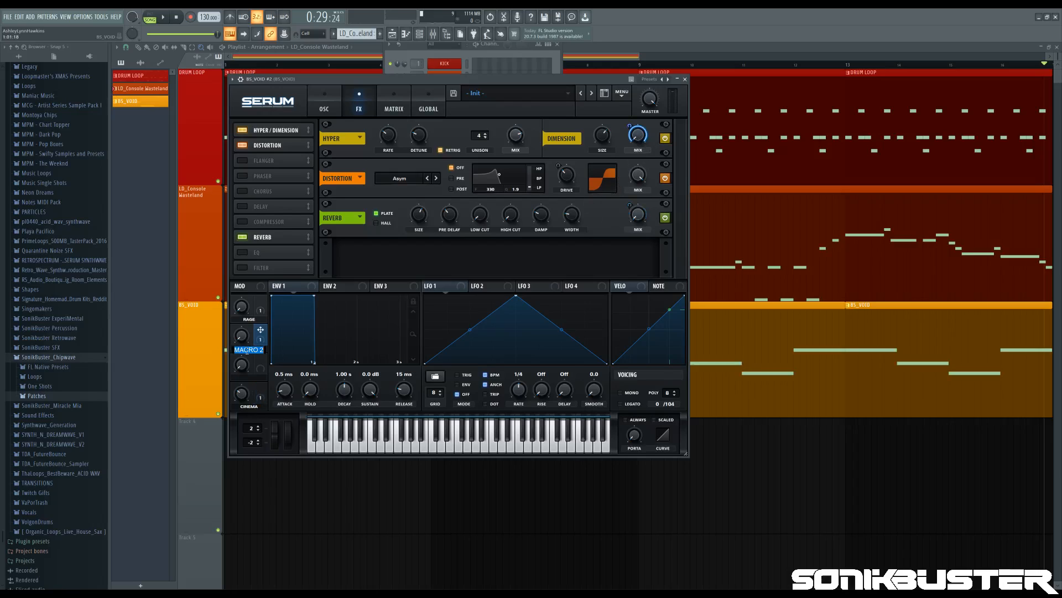
pyautogui.write('AGG')
pyautogui.write('RESSION')
pyautogui.press('Return')
# Step: Check the modulation matrix and bend both slopes of LFO 1's triangle outward into a rounded dome
pyautogui.click(324, 109)
pyautogui.click(391, 109)
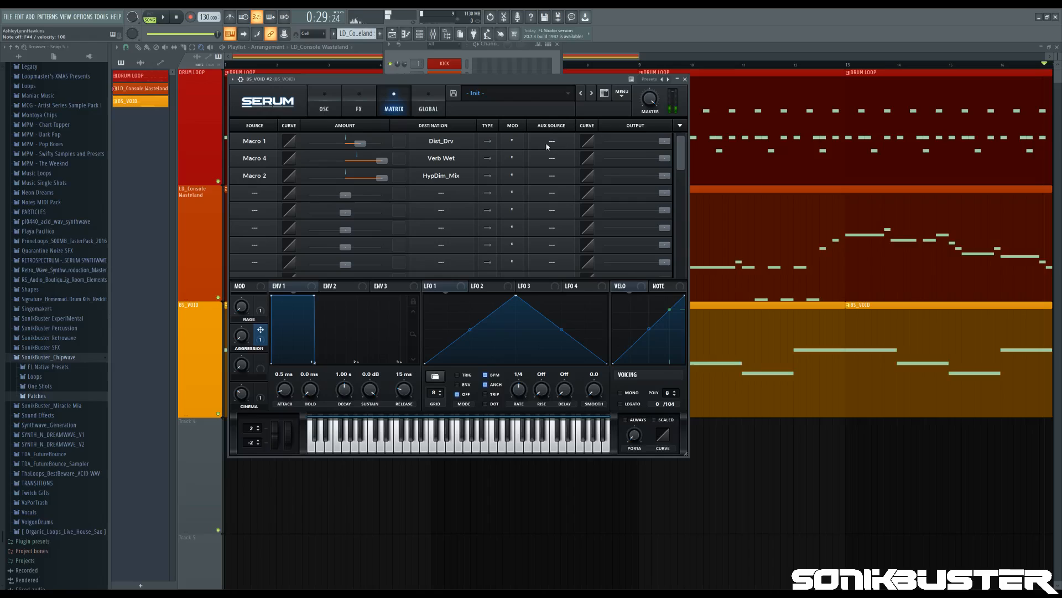
pyautogui.click(326, 105)
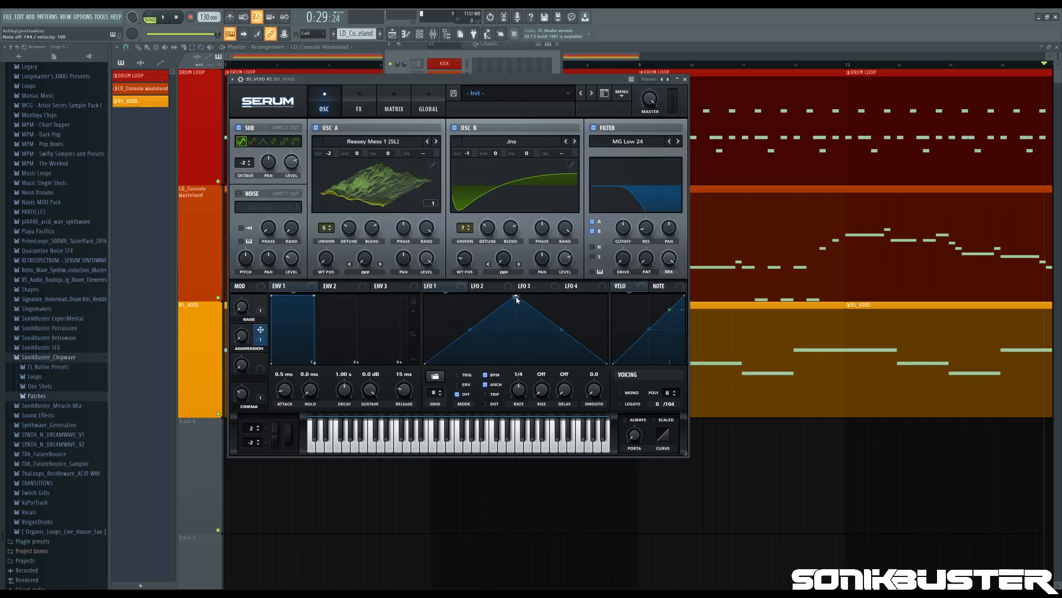
pyautogui.moveTo(470, 332); pyautogui.dragTo(471, 316)
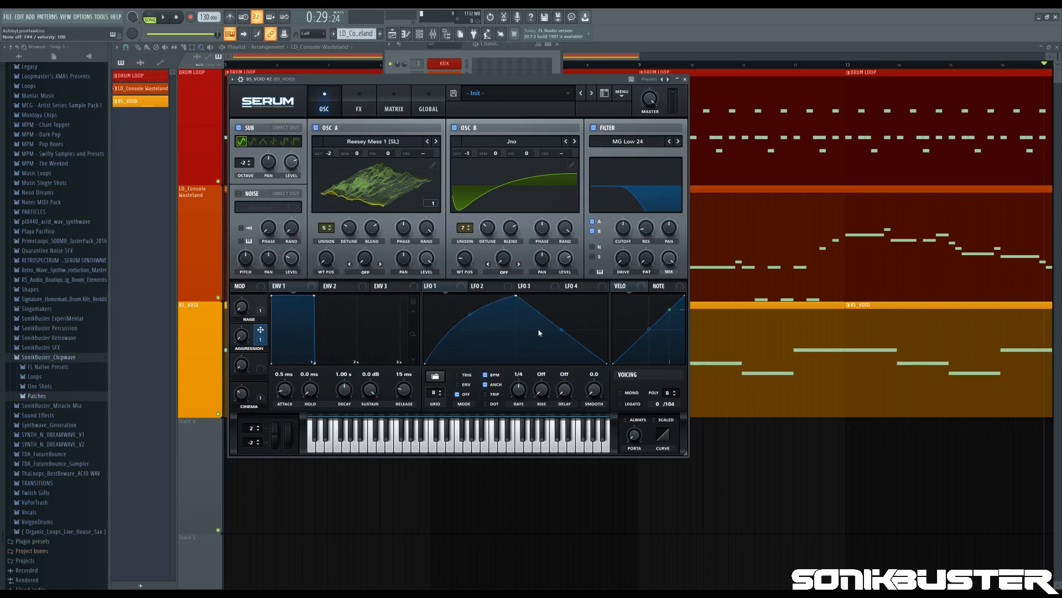
pyautogui.moveTo(562, 329); pyautogui.dragTo(562, 322)
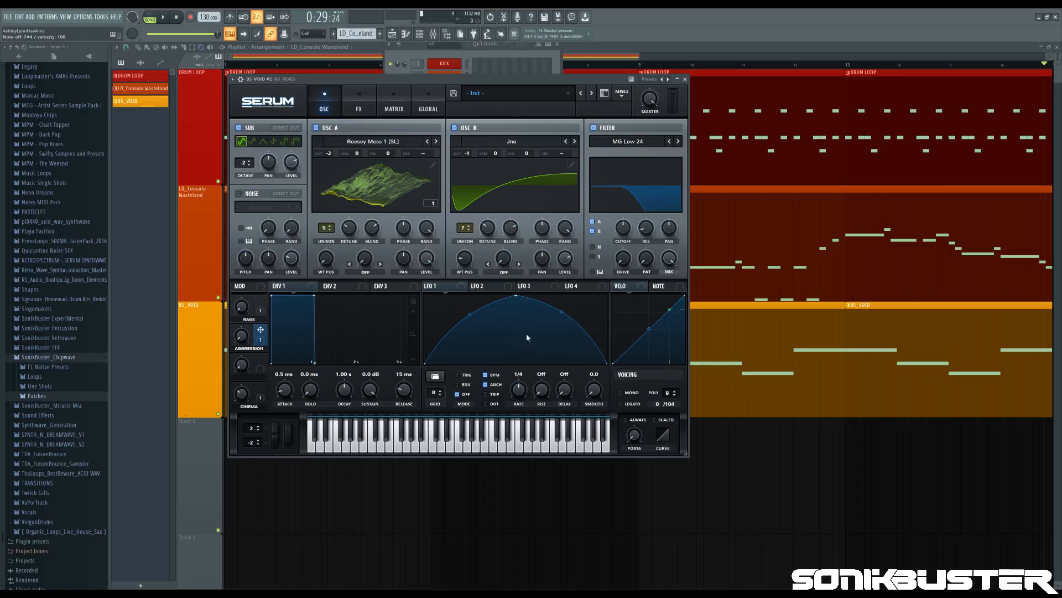
# Step: Assign LFO 1 as a modulation source for Hyper's rate
pyautogui.click(394, 108)
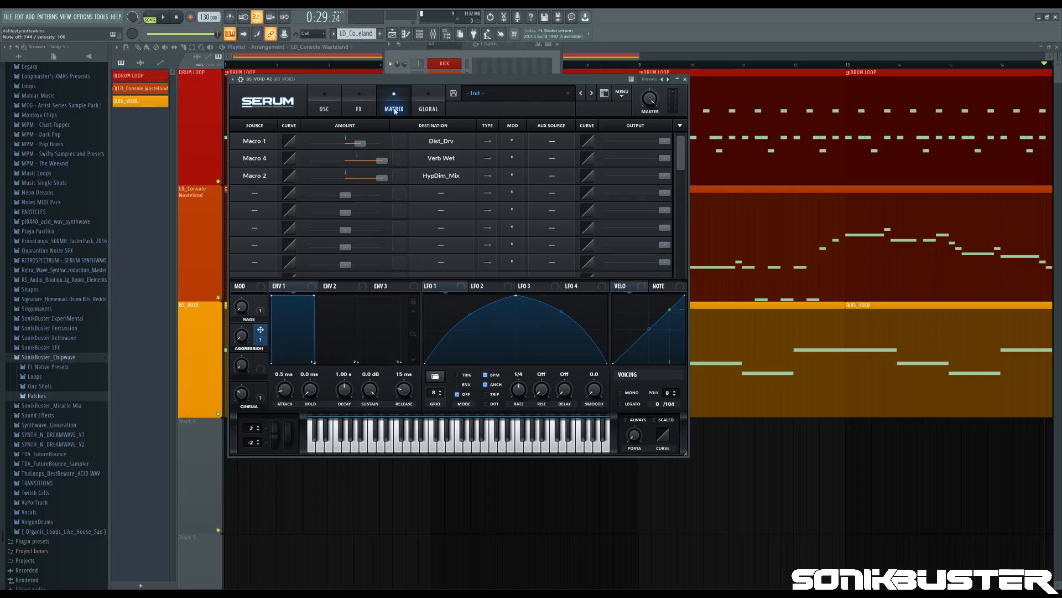
pyautogui.click(327, 109)
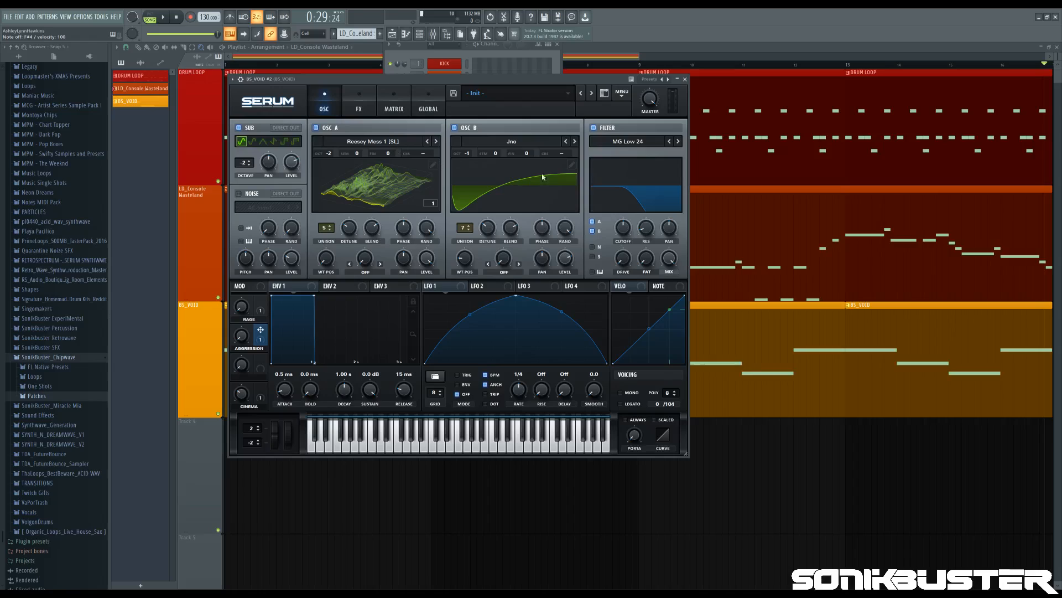
pyautogui.click(359, 104)
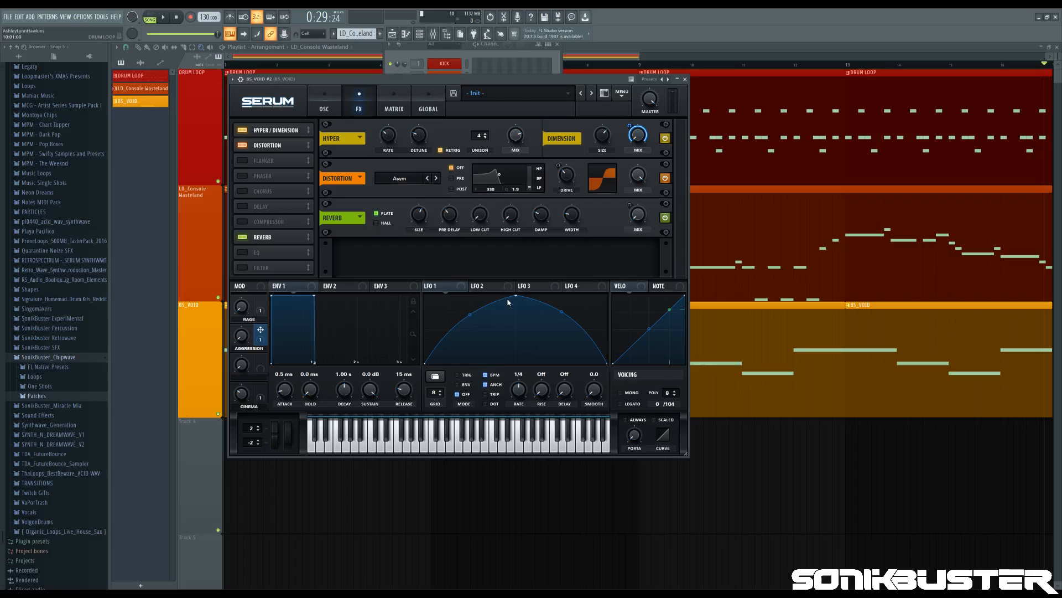
pyautogui.moveTo(459, 285)
pyautogui.moveTo(392, 140); pyautogui.dragTo(391, 138)
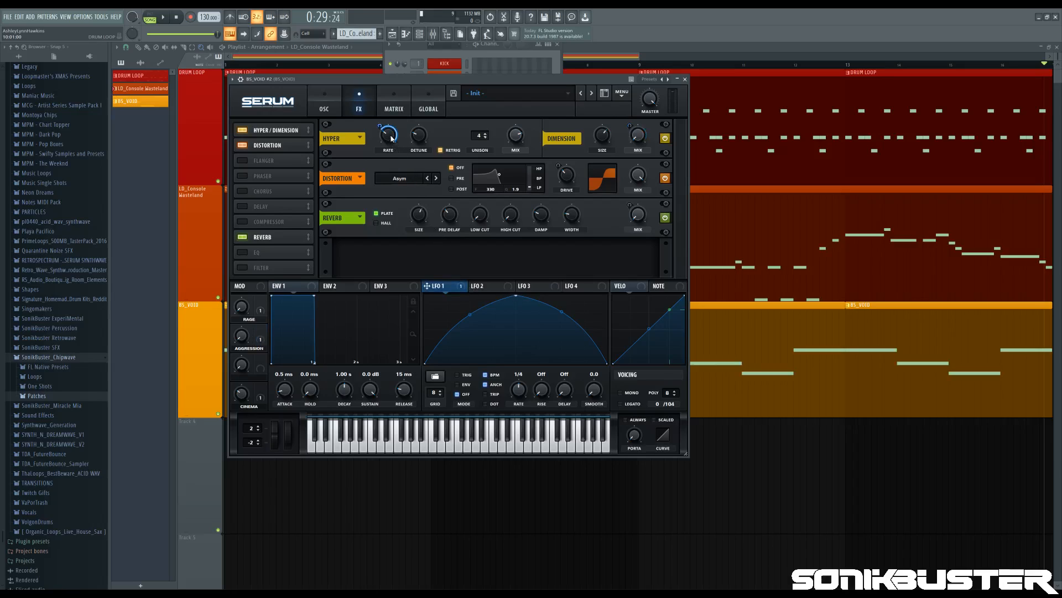
# Step: Reduce LFO 1's modulation amount on Hyper's rate in the matrix and go back to the oscillator page
pyautogui.press('g')
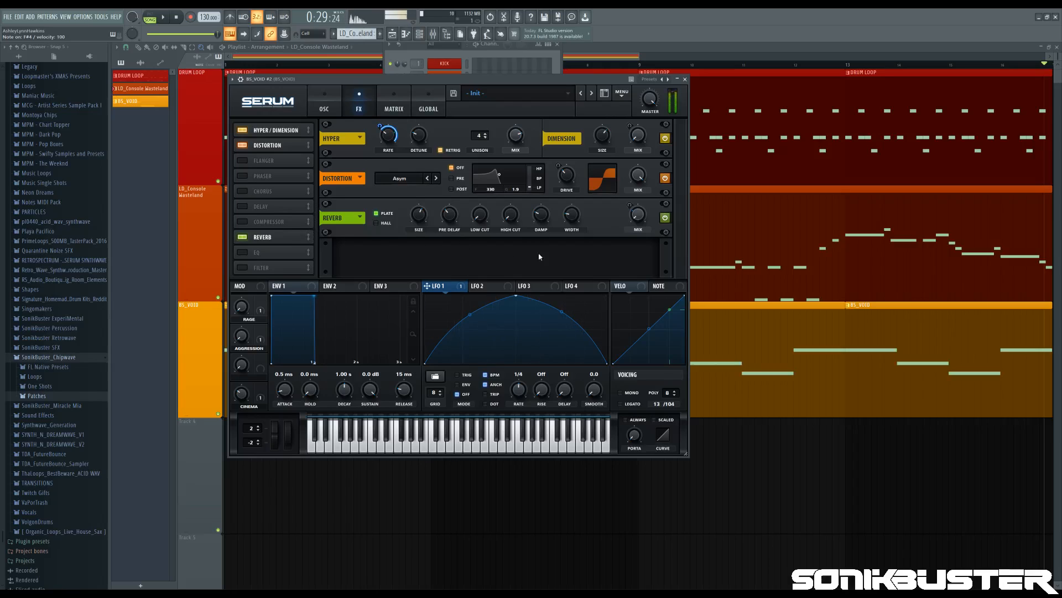
pyautogui.click(394, 106)
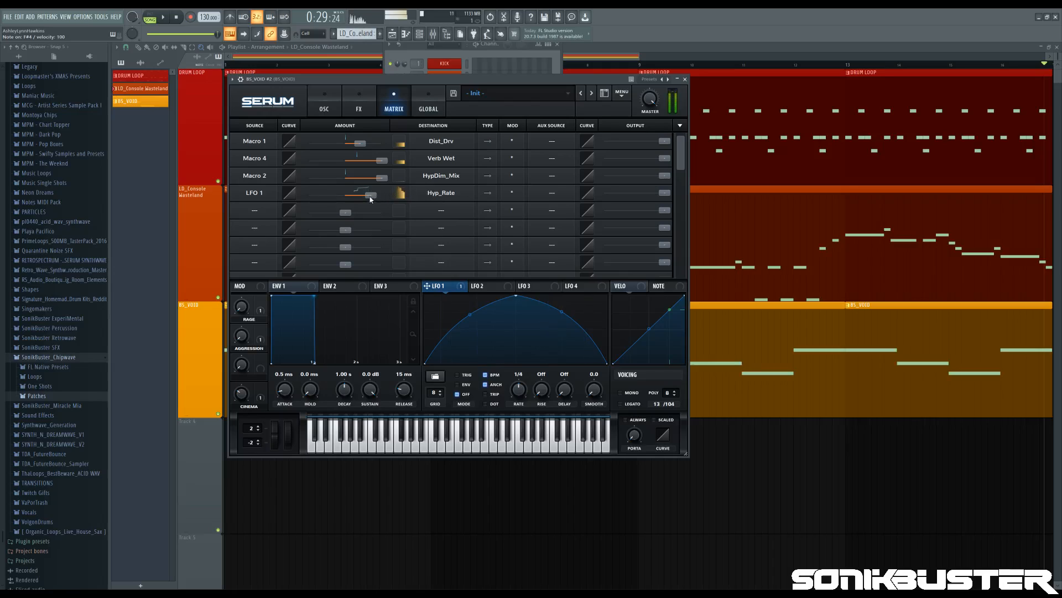
pyautogui.moveTo(370, 198); pyautogui.dragTo(350, 196)
pyautogui.click(325, 99)
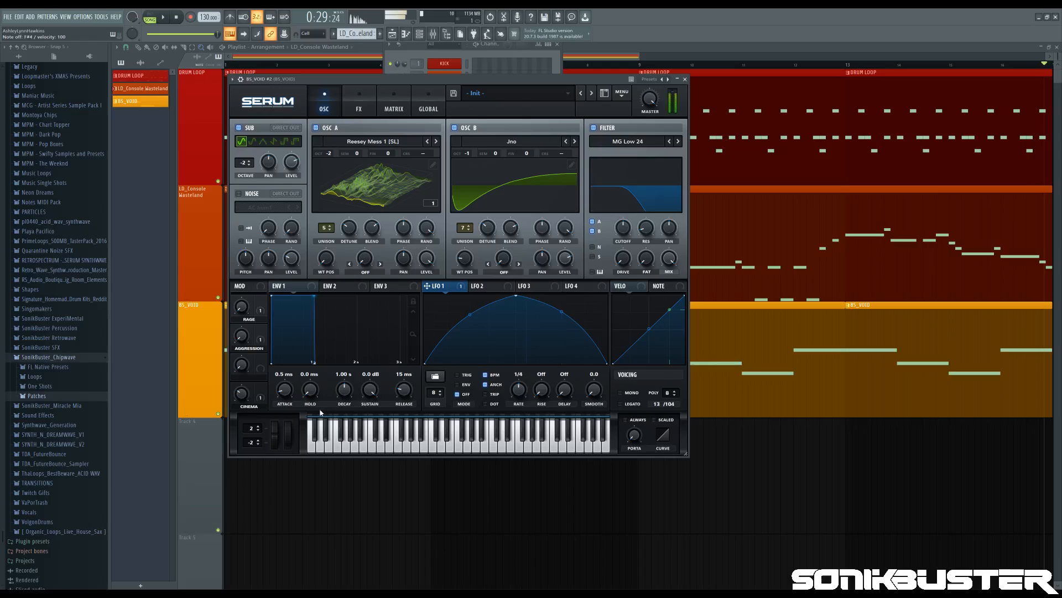
# Step: Raise Envelope 1's attack to 5.4 ms while auditioning notes
pyautogui.moveTo(285, 393); pyautogui.dragTo(285, 389)
pyautogui.moveTo(285, 388); pyautogui.dragTo(285, 389)
pyautogui.press('d')
pyautogui.moveTo(286, 389); pyautogui.dragTo(284, 388)
pyautogui.press('d')
pyautogui.press('g')
# Step: Switch the voicing to mono and audition a few notes
pyautogui.click(621, 393)
pyautogui.press('g')
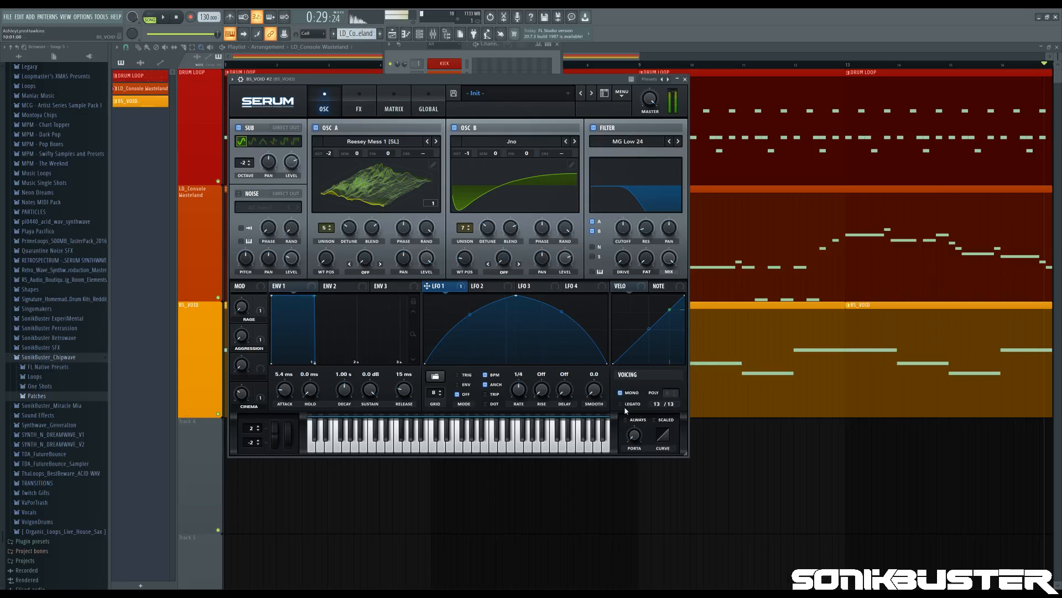
pyautogui.press('g')
pyautogui.press('d')
pyautogui.press('d')
# Step: Try legato voicing on a few notes and turn it back off
pyautogui.click(620, 403)
pyautogui.click(591, 432)
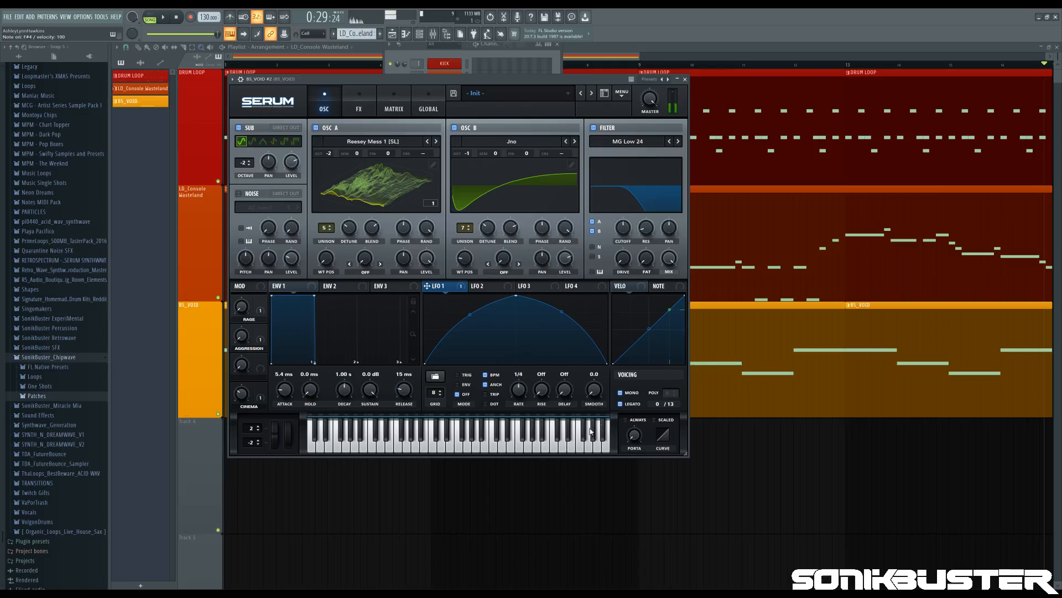
pyautogui.click(557, 440)
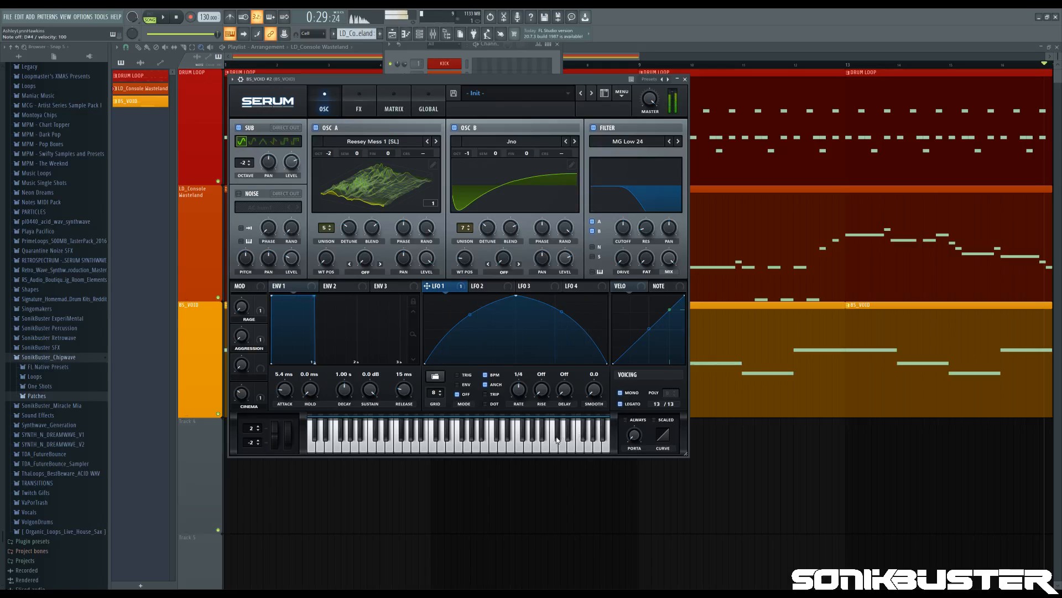
pyautogui.click(621, 405)
# Step: Nudge the portamento time and audition transitions between notes
pyautogui.moveTo(634, 435)
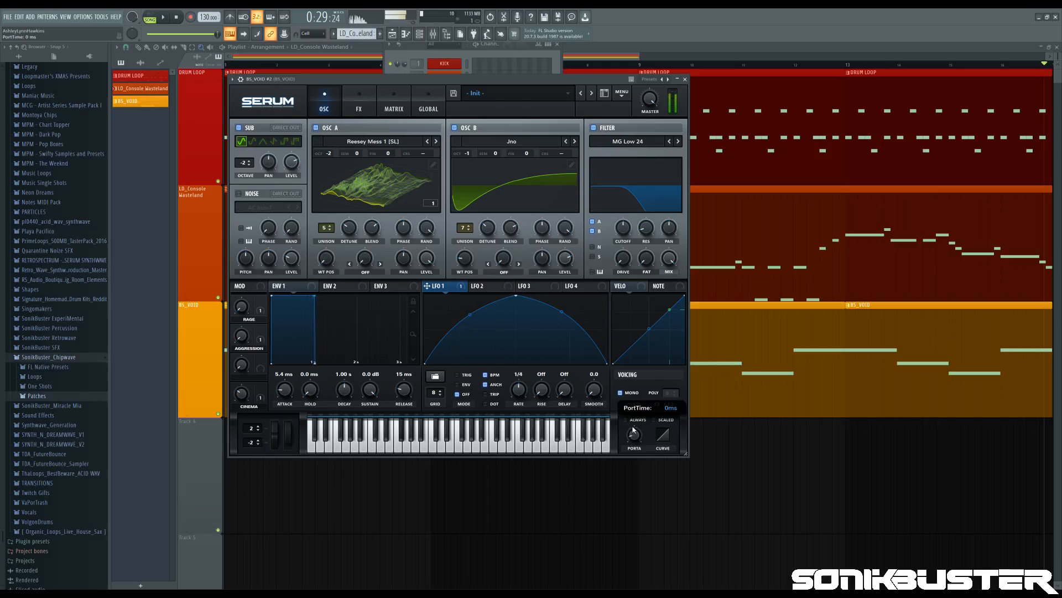
pyautogui.moveTo(634, 429); pyautogui.dragTo(634, 423)
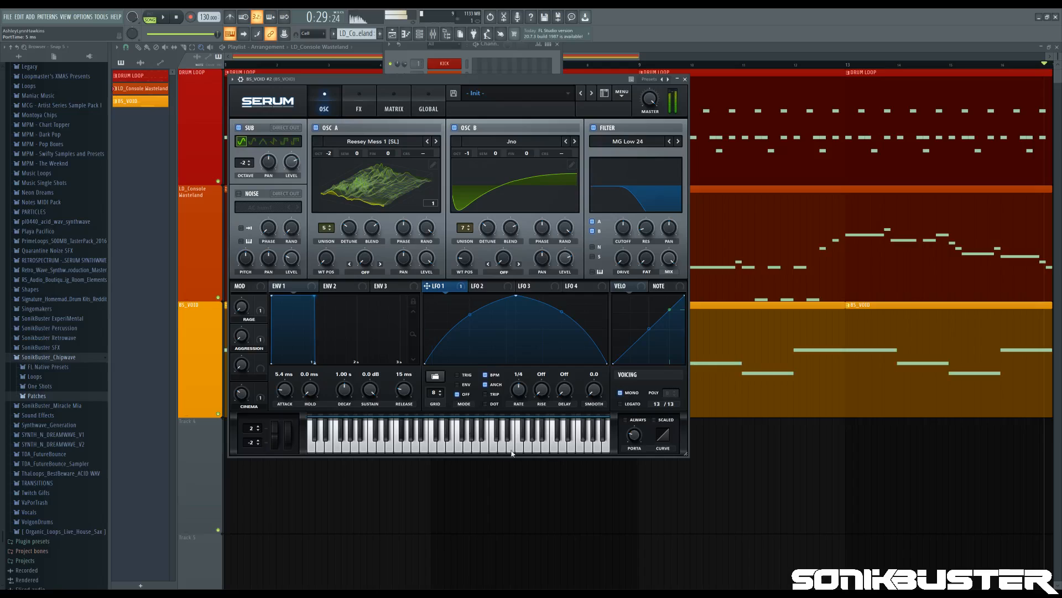
pyautogui.press('g')
pyautogui.press('d')
pyautogui.press('g')
pyautogui.press('d')
# Step: Set Envelope 1's attack to 12 ms and audition the softer note onset
pyautogui.moveTo(284, 391); pyautogui.dragTo(285, 389)
pyautogui.press('g')
pyautogui.press('d')
pyautogui.press('d')
pyautogui.press('g')
pyautogui.press('d')
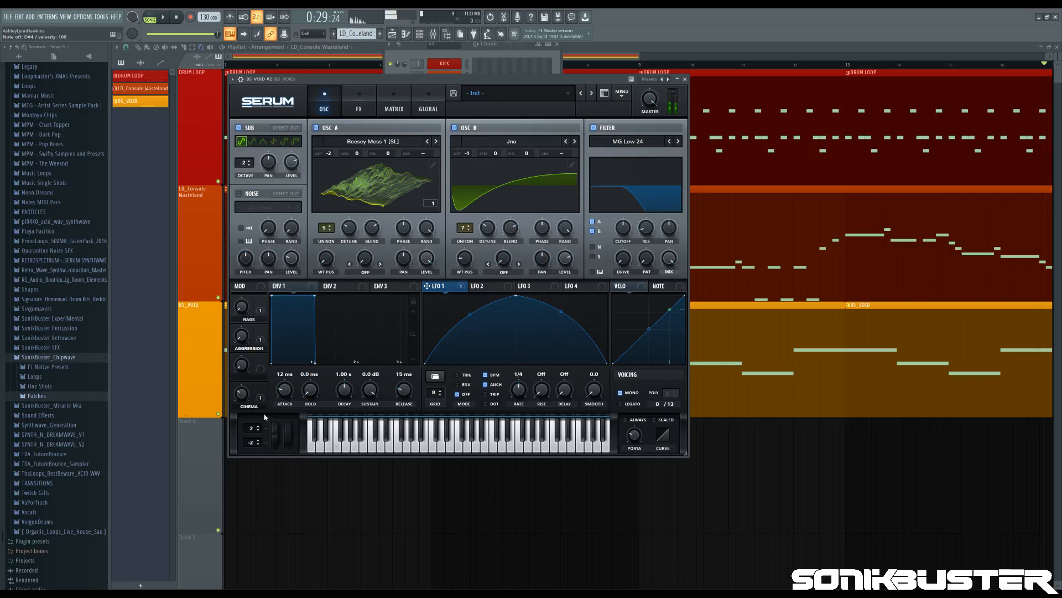
pyautogui.press('d')
pyautogui.press('d')
# Step: Adjust the filter drive and assign LFO 2's triangle as its modulation source
pyautogui.moveTo(627, 261)
pyautogui.mouseDown()
pyautogui.moveTo(618, 226)
pyautogui.moveTo(616, 247)
pyautogui.mouseUp()
pyautogui.click(488, 288)
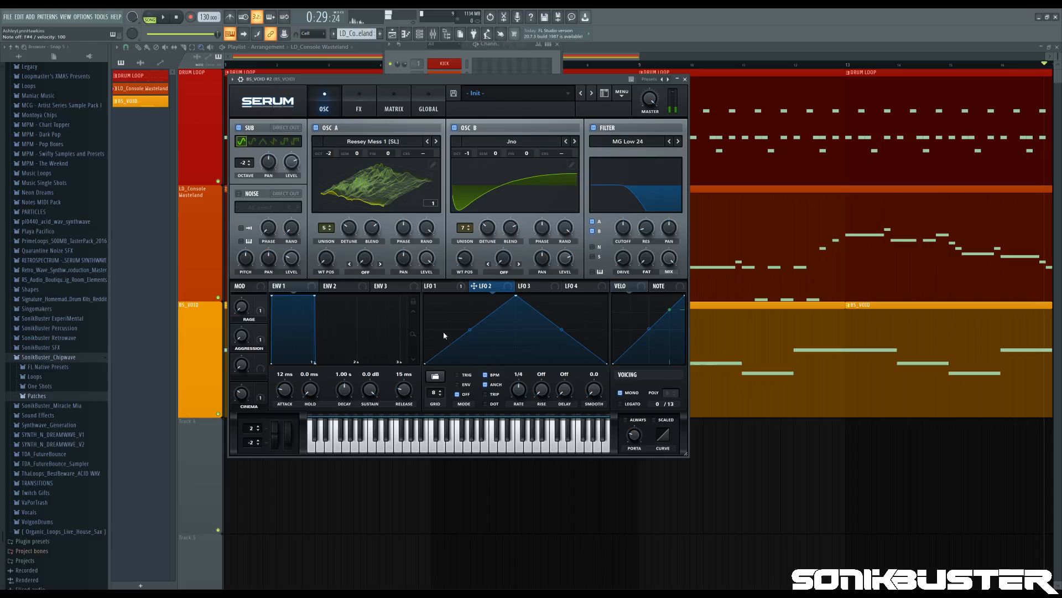
pyautogui.moveTo(516, 296)
pyautogui.mouseDown()
pyautogui.moveTo(515, 321)
pyautogui.moveTo(516, 280)
pyautogui.mouseUp()
pyautogui.moveTo(504, 285); pyautogui.dragTo(623, 260)
pyautogui.press('s')
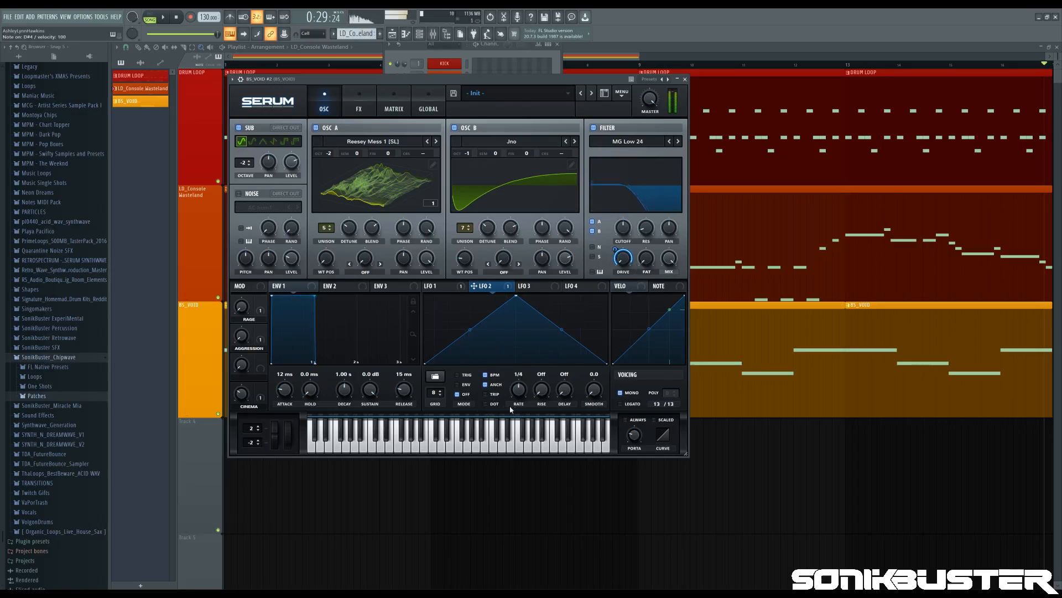
# Step: Slow LFO 2's rate to one bar and set its modulation amount on the filter drive to about 64
pyautogui.moveTo(518, 390); pyautogui.dragTo(518, 397)
pyautogui.moveTo(615, 257); pyautogui.dragTo(616, 266)
pyautogui.moveTo(615, 251); pyautogui.dragTo(616, 258)
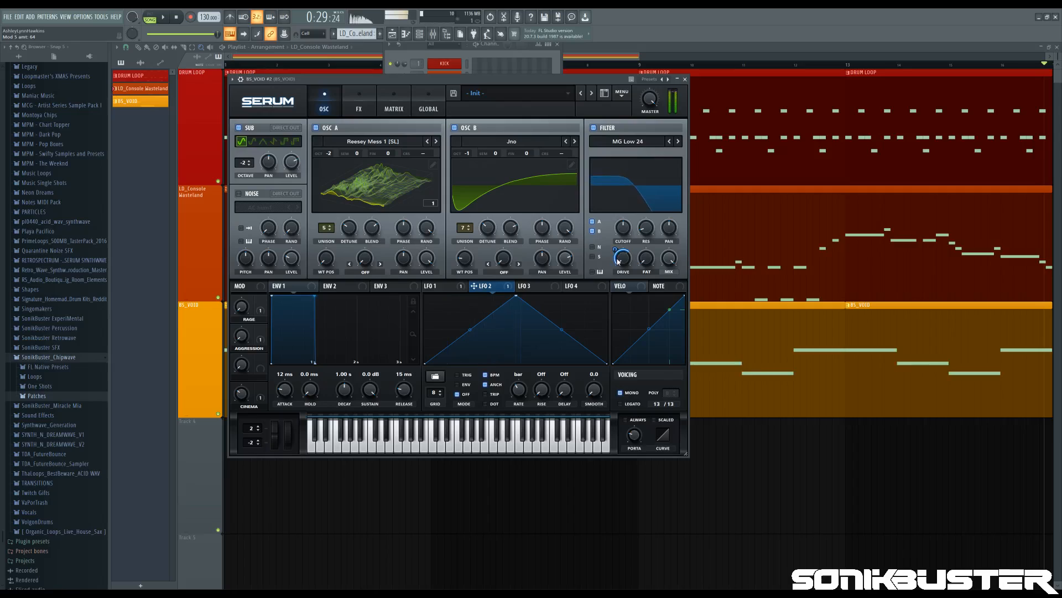
pyautogui.press('g')
pyautogui.press('d')
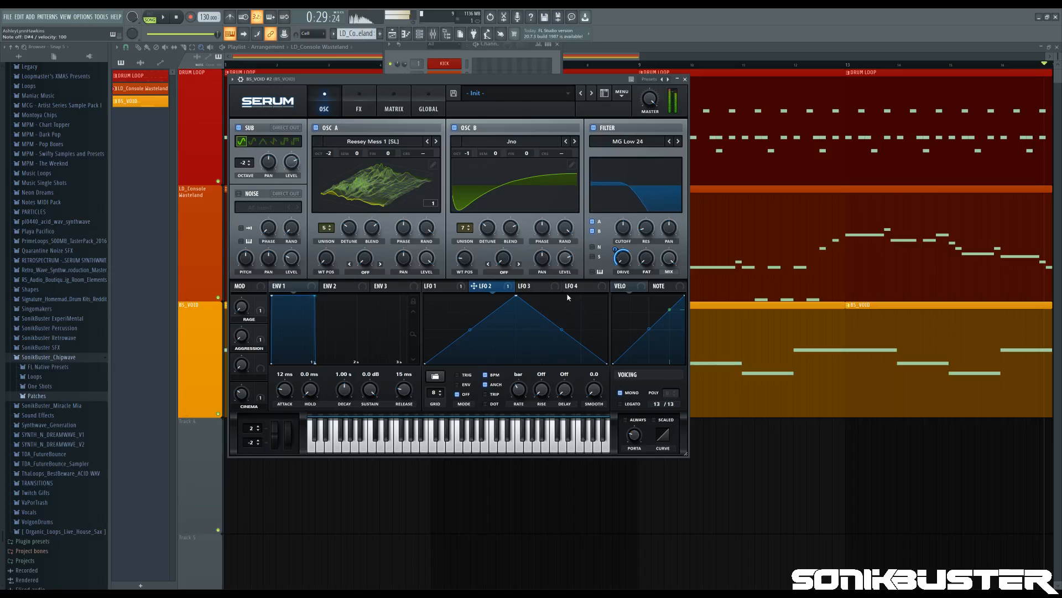
pyautogui.press('s')
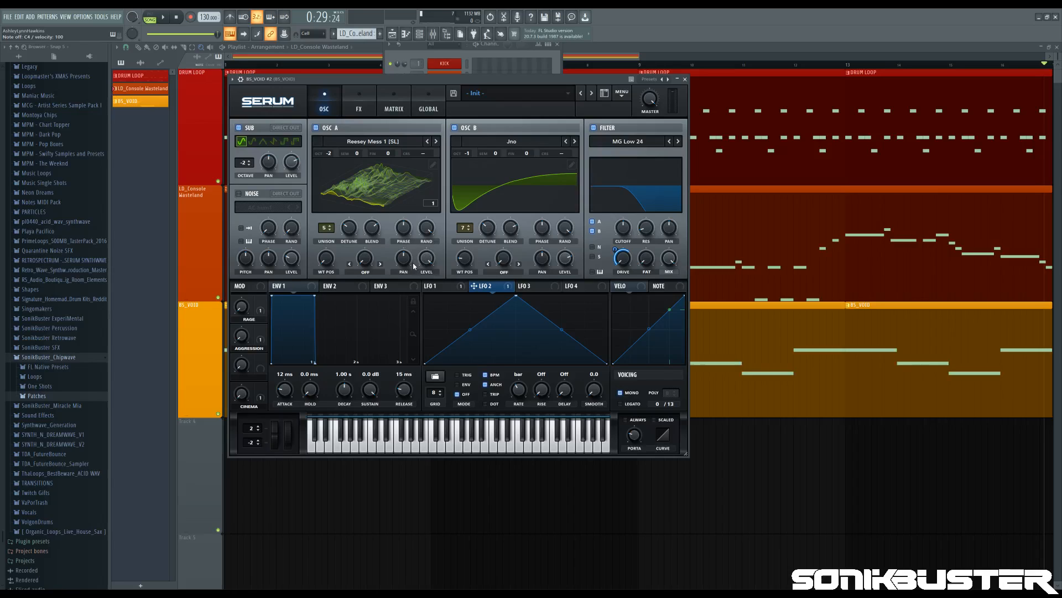
# Step: Try fine-tuning oscillator A by 5 to 6 cents while auditioning notes, and reset the fine pitch to 0
pyautogui.press('z')
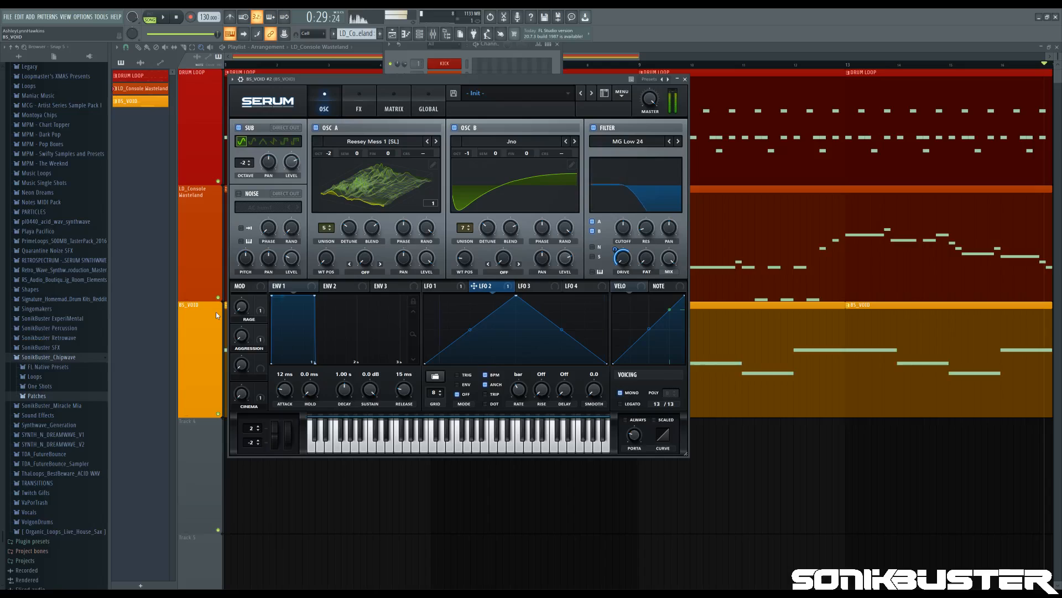
pyautogui.moveTo(388, 153); pyautogui.dragTo(386, 151)
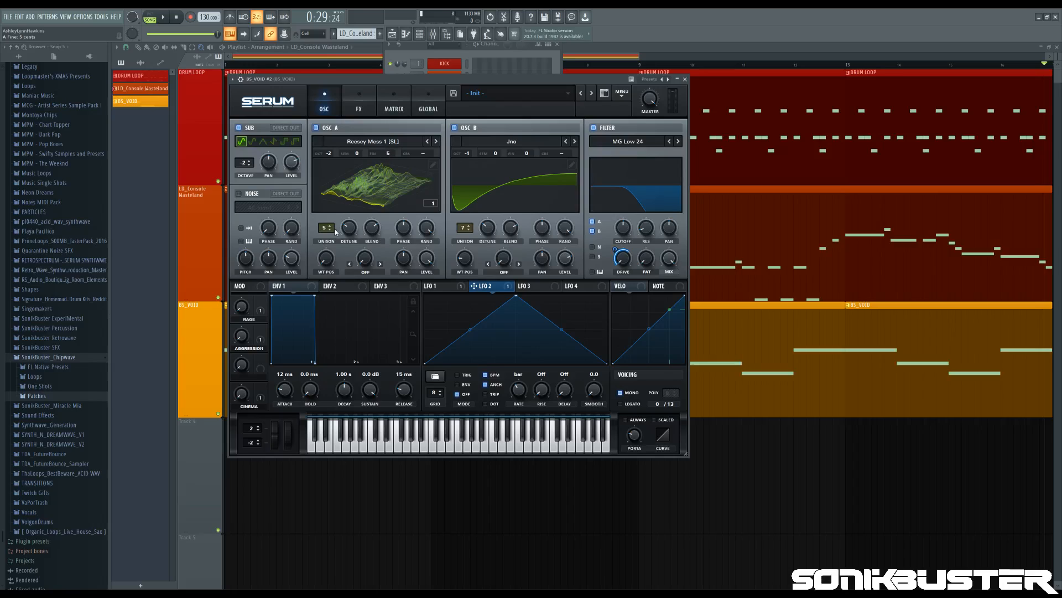
pyautogui.press('z')
pyautogui.moveTo(381, 154); pyautogui.dragTo(382, 152)
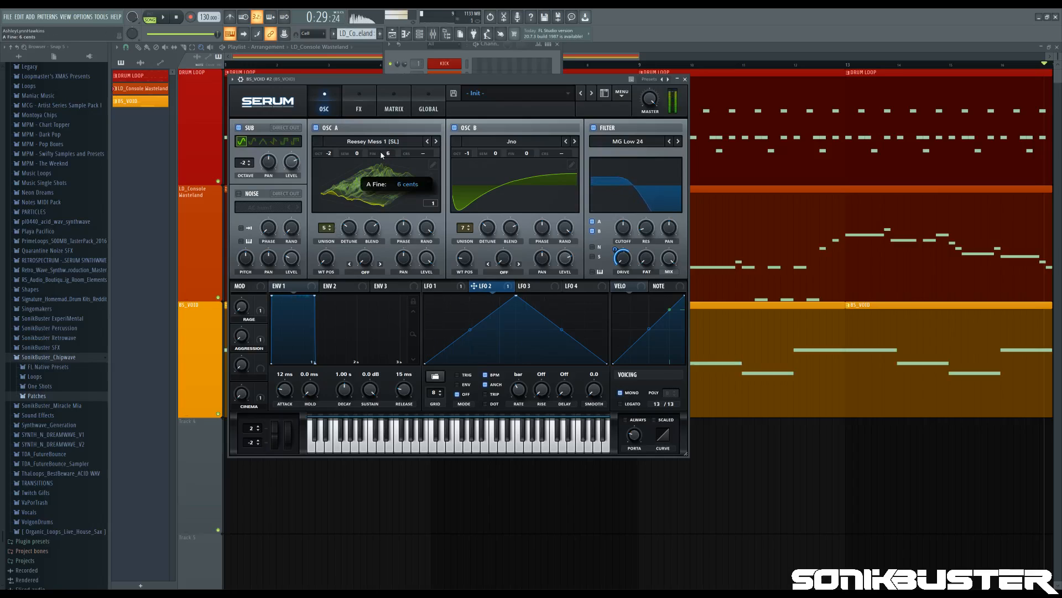
pyautogui.press('d')
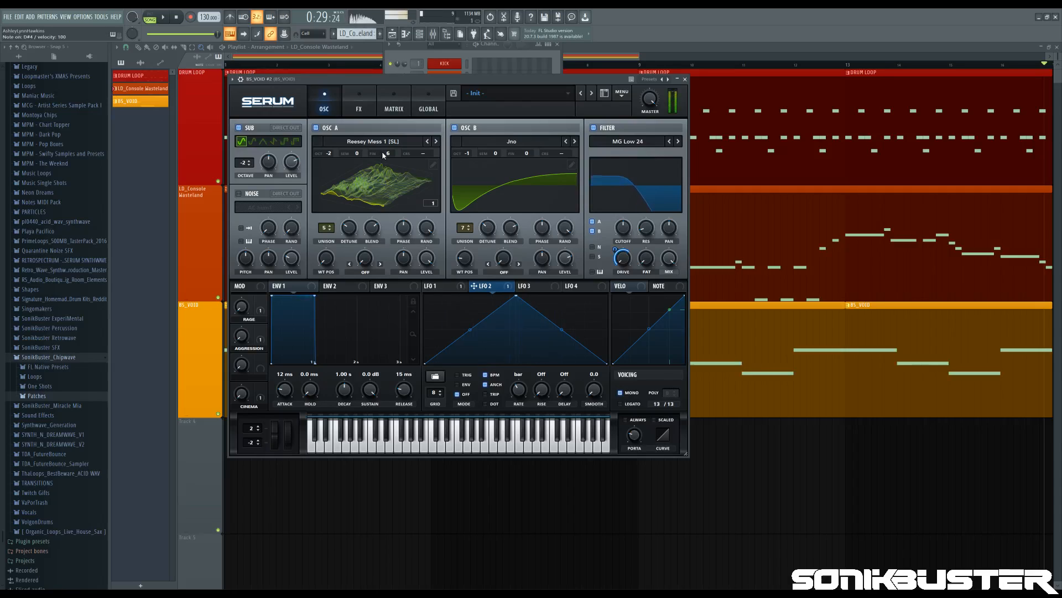
pyautogui.moveTo(381, 154); pyautogui.dragTo(381, 149)
pyautogui.moveTo(382, 156); pyautogui.dragTo(381, 161)
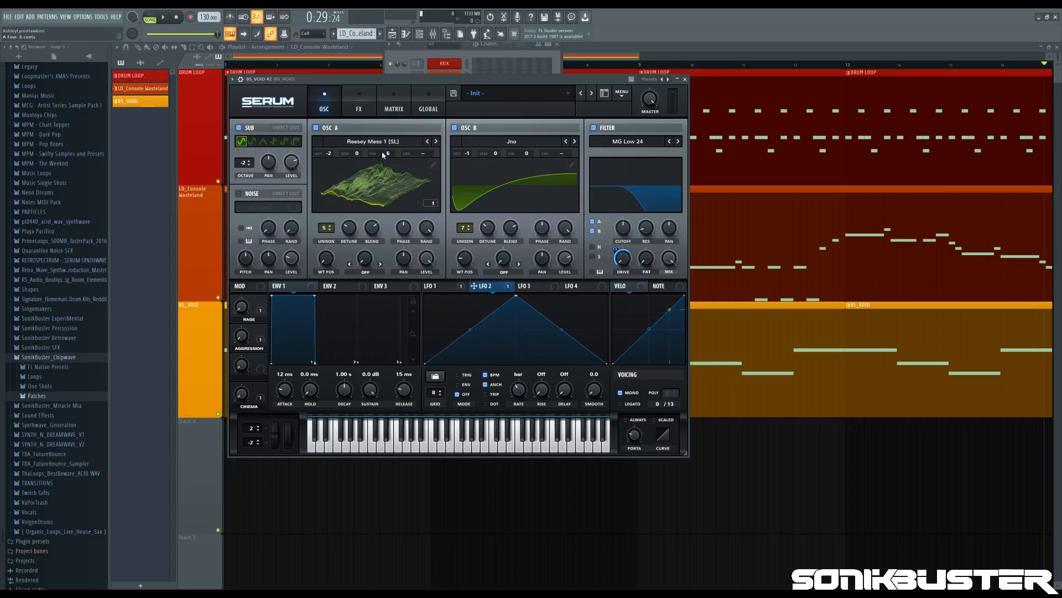
pyautogui.press('d')
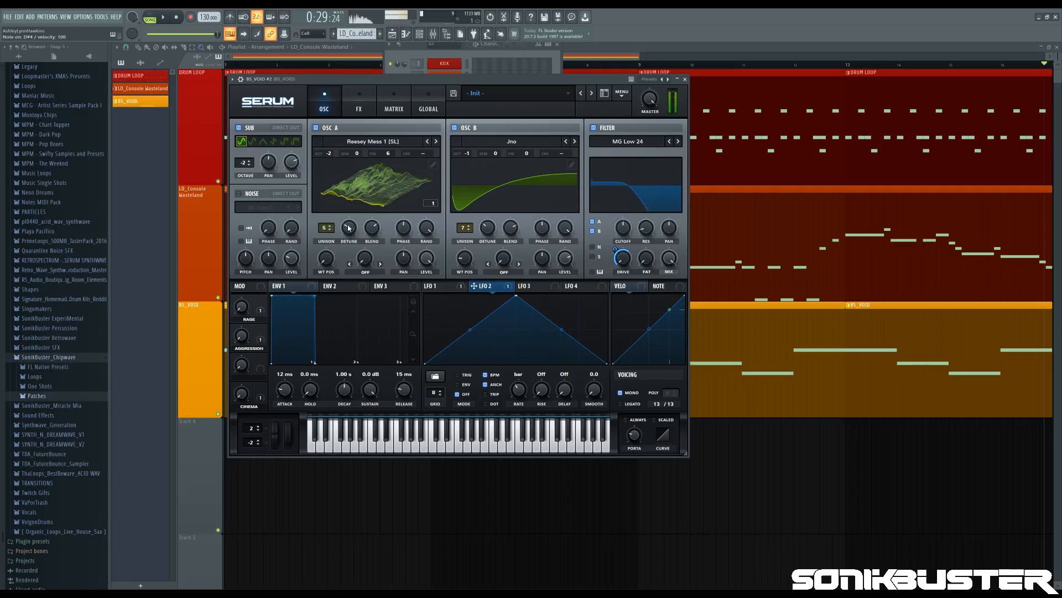
pyautogui.doubleClick(387, 161)
pyautogui.moveTo(386, 161); pyautogui.dragTo(386, 158)
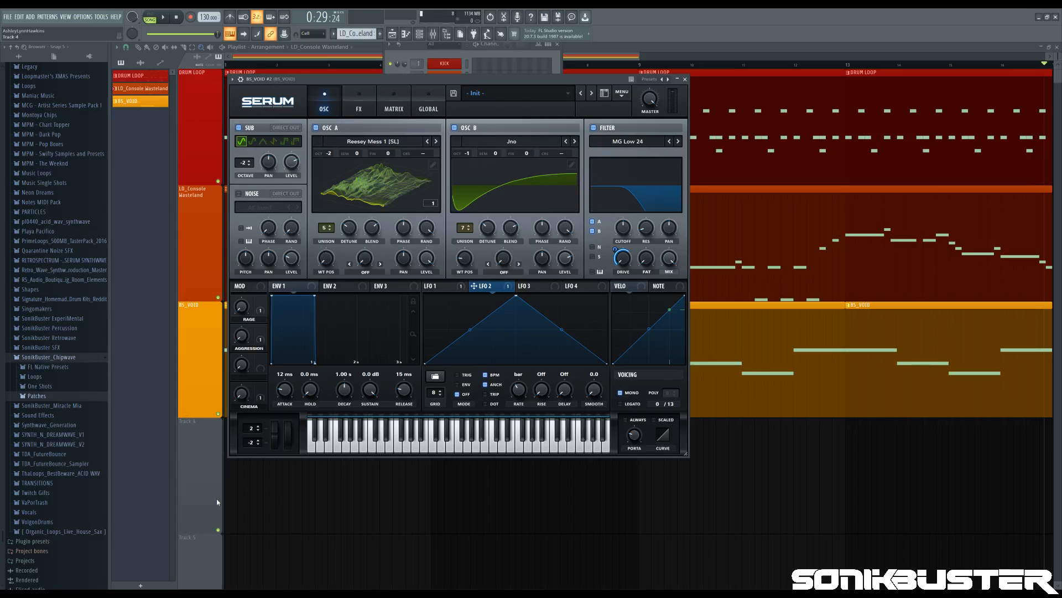
# Step: Switch to the BS_VOID pattern and open it in the piano roll
pyautogui.click(434, 55)
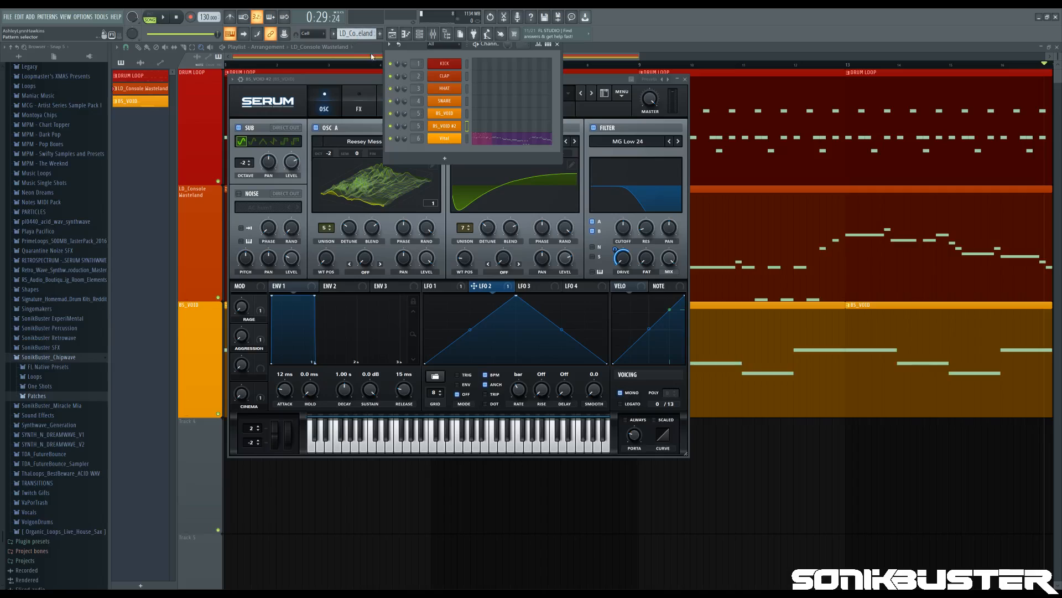
pyautogui.moveTo(371, 54); pyautogui.dragTo(371, 61)
pyautogui.click(405, 34)
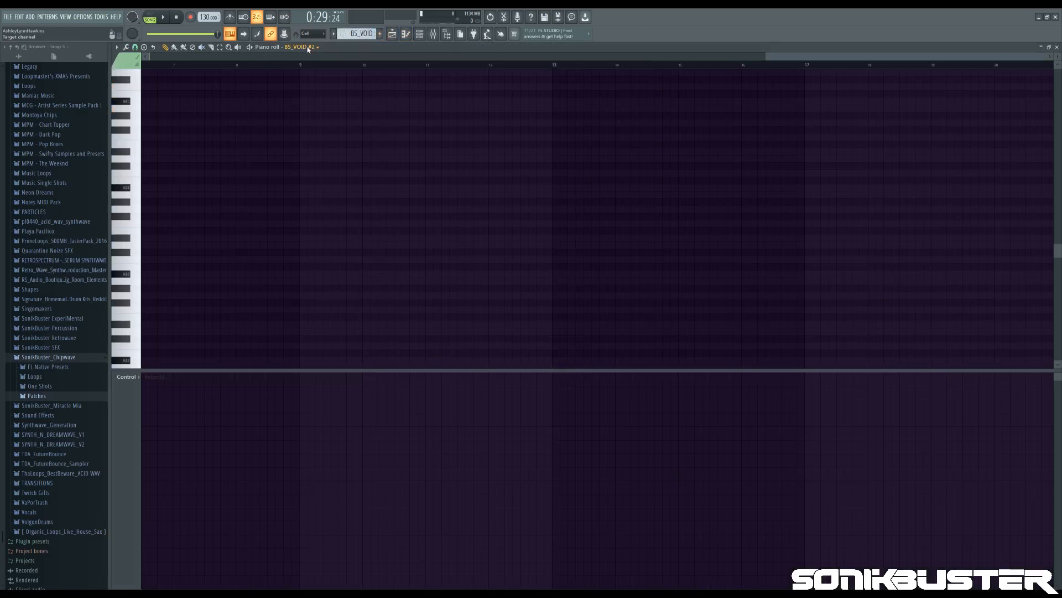
# Step: Copy all bass notes from the BS_VOID channel and paste them into the BS_VOID #2 channel
pyautogui.scroll(3, 332, 137)
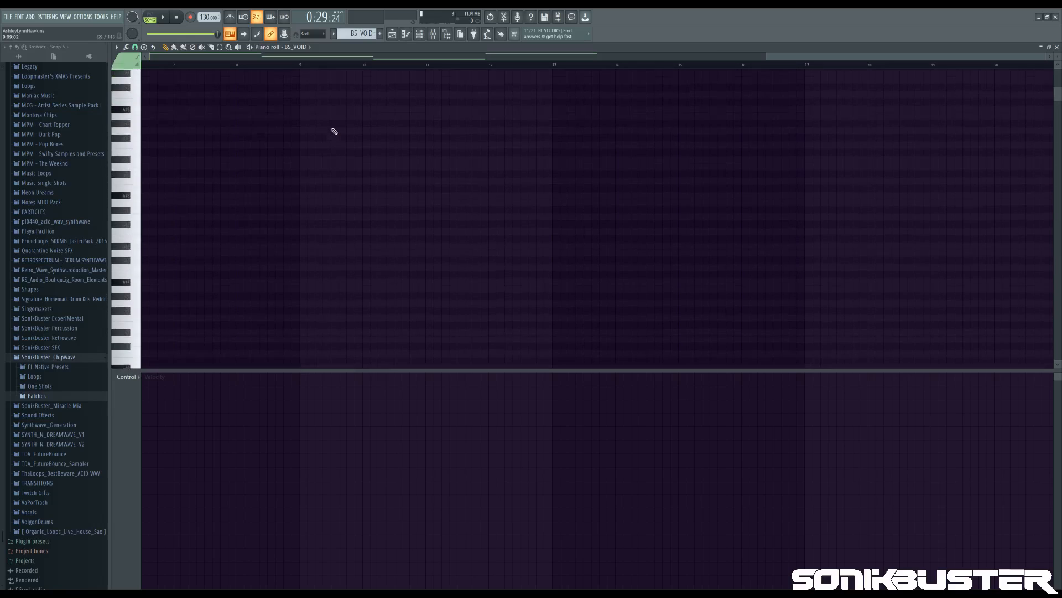
pyautogui.scroll(10, 334, 130)
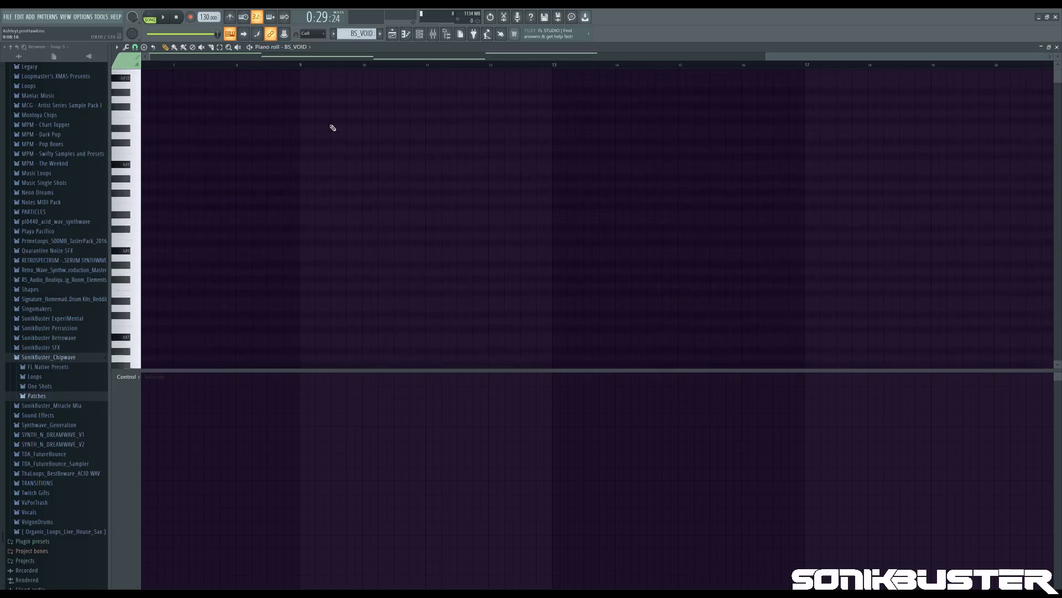
pyautogui.scroll(-15, 331, 128)
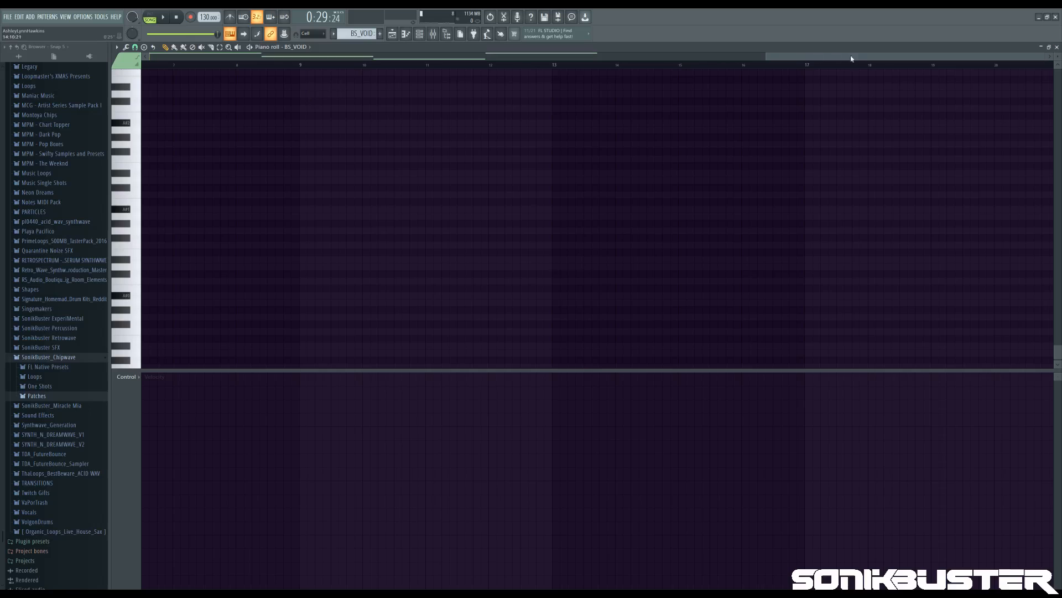
pyautogui.moveTo(851, 58); pyautogui.dragTo(193, 105)
pyautogui.scroll(1, 256, 165)
pyautogui.scroll(6, 256, 165)
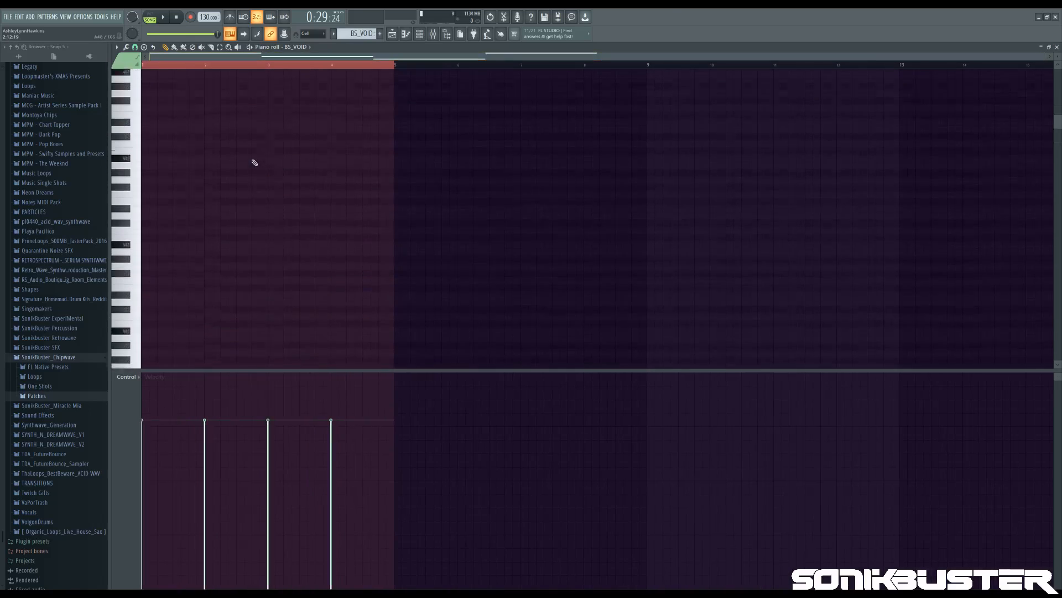
pyautogui.hotkey('ctrl', 'a')
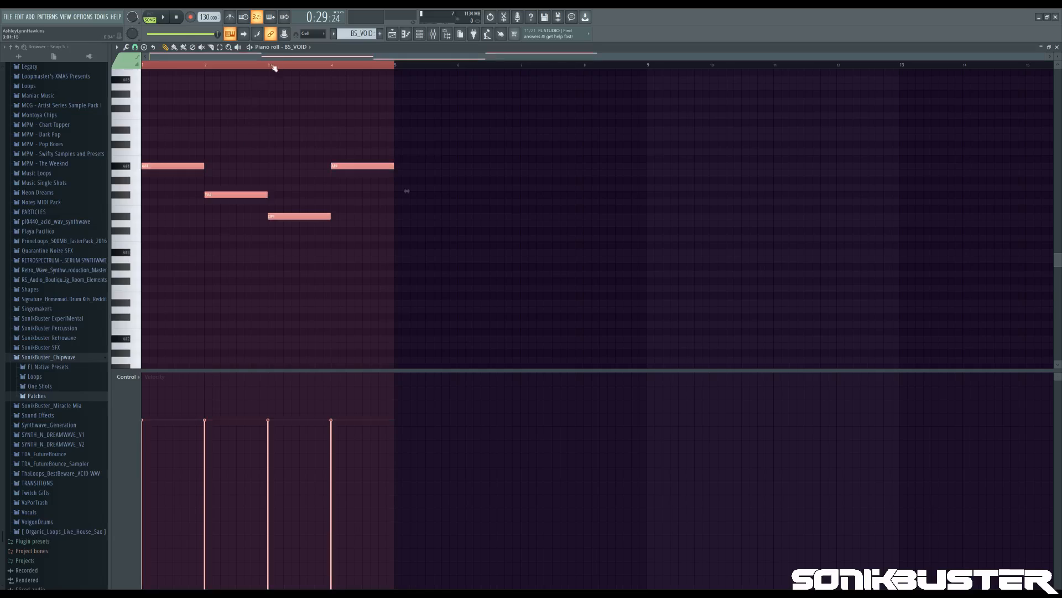
pyautogui.press('Down')
pyautogui.hotkey('ctrl', 'v')
# Step: Mute the original BS_VOID channel and play the arrangement to hear BS_VOID #2 in context
pyautogui.click(422, 37)
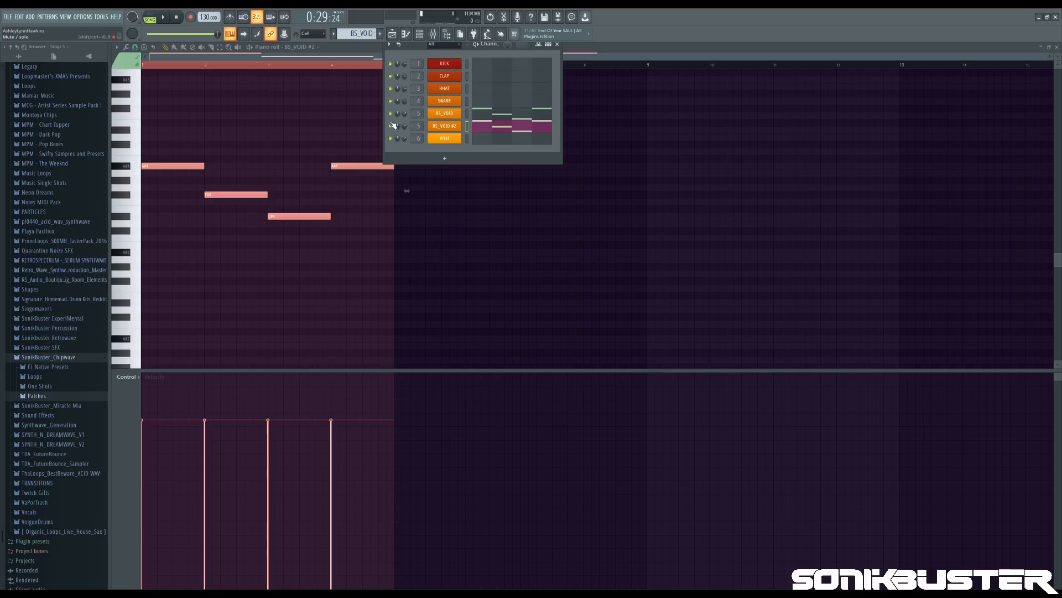
pyautogui.click(391, 114)
pyautogui.press('space')
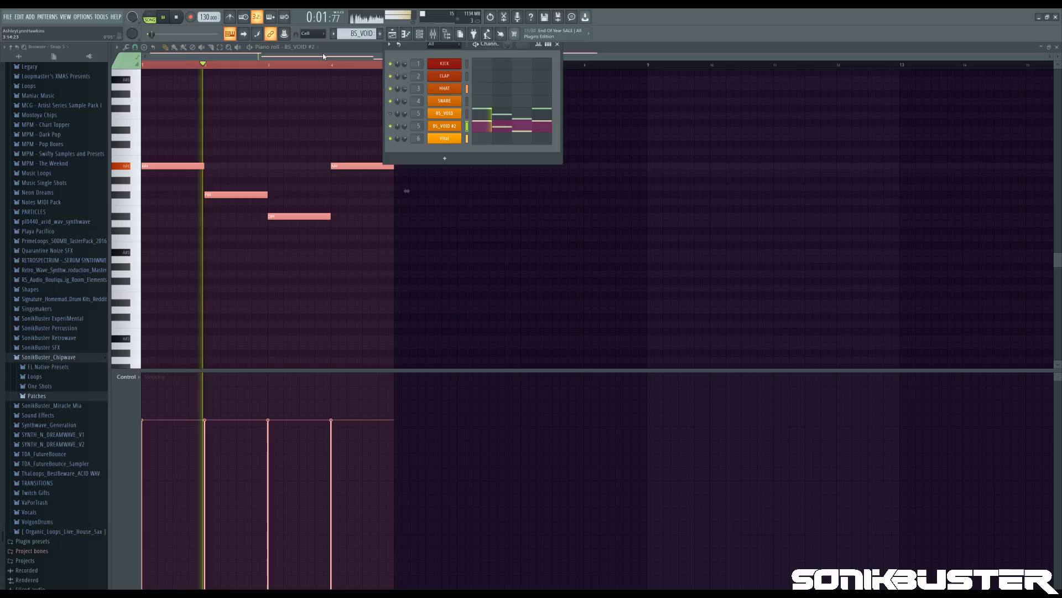
pyautogui.click(393, 34)
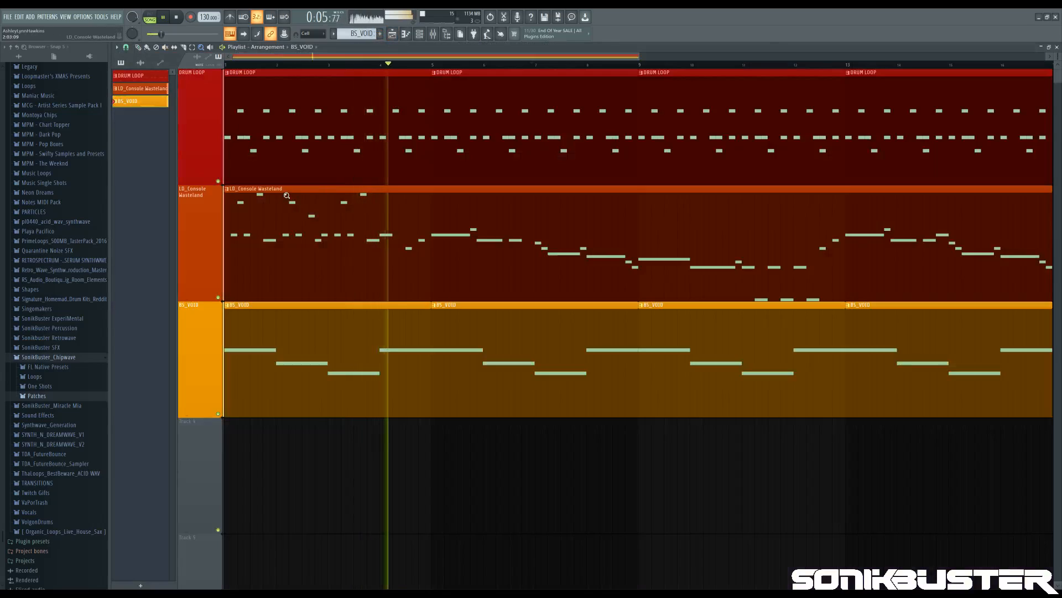
pyautogui.press('space')
# Step: Mute BS_VOID #2, play the arrangement with the original BS_VOID unmuted, and open the original's Serum patch
pyautogui.click(419, 34)
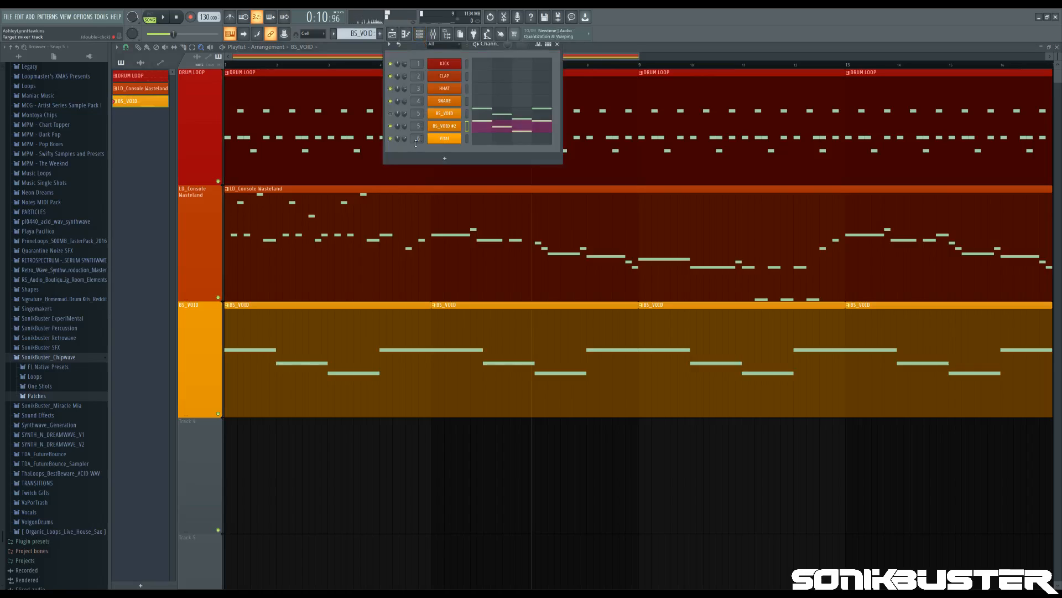
pyautogui.click(391, 125)
pyautogui.press('space')
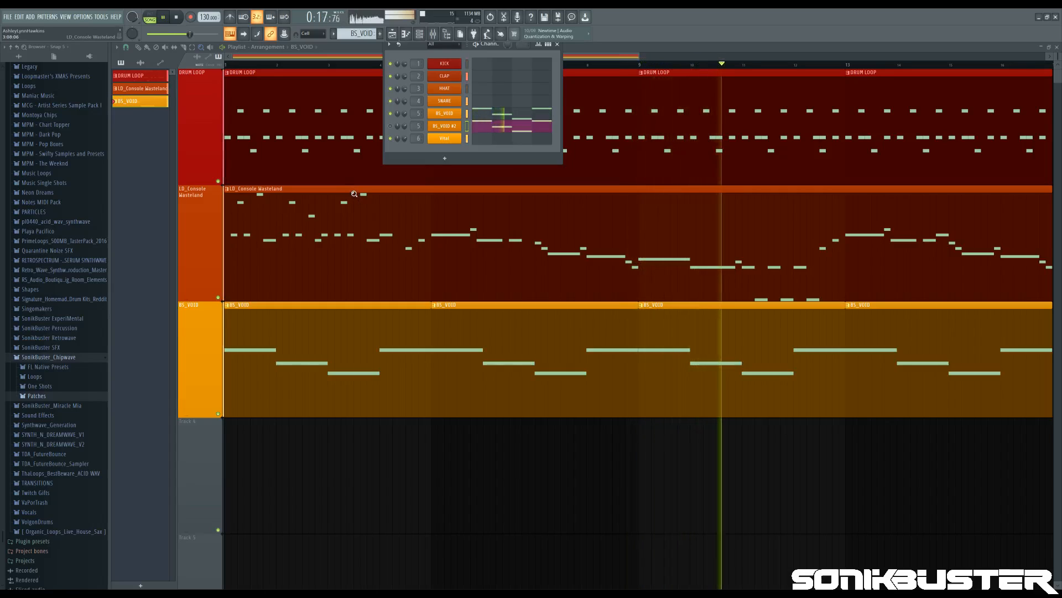
pyautogui.press('space')
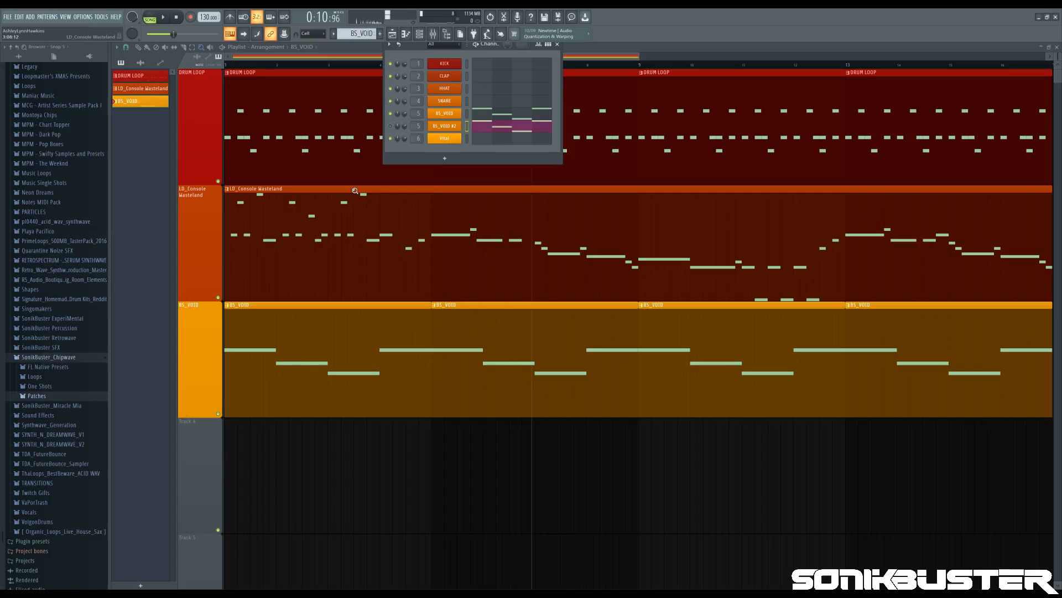
pyautogui.click(454, 115)
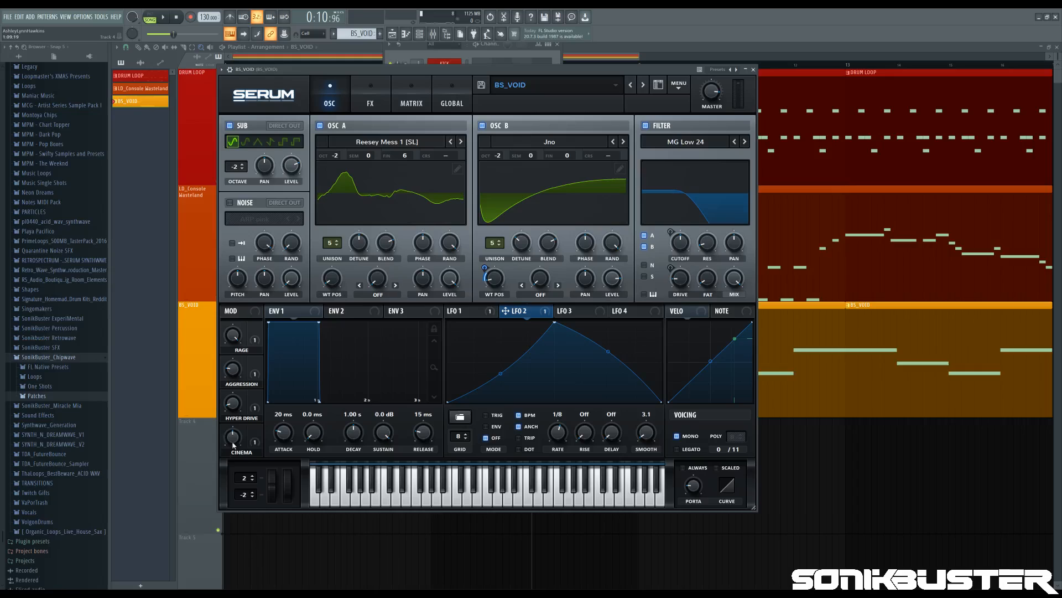